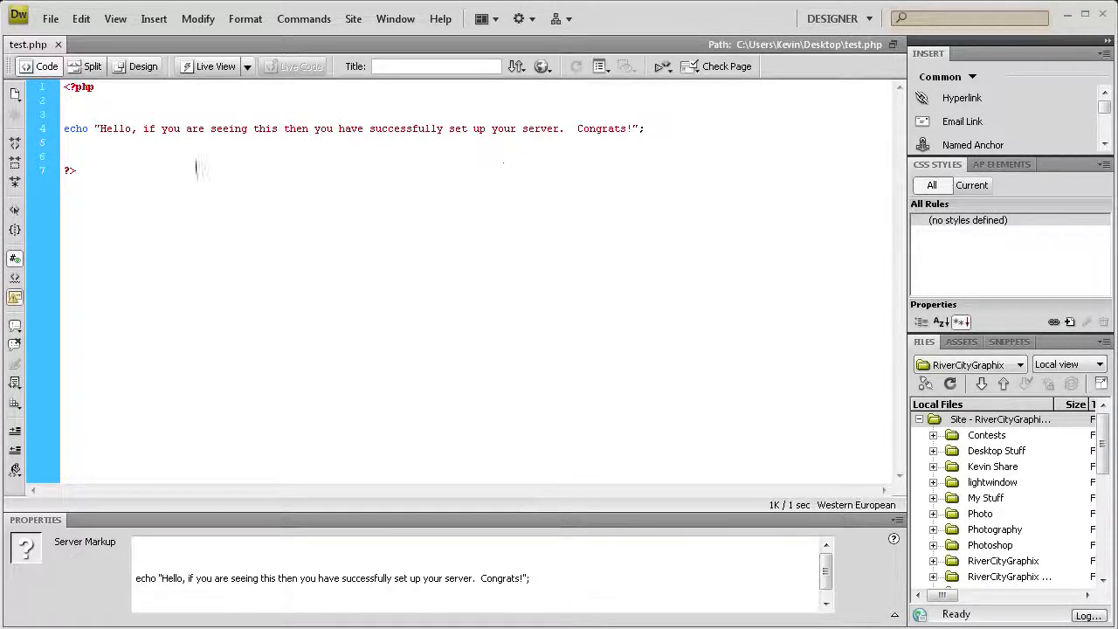
Step: Review the PHP code and its echo line in test.php
left_click_drag(138, 177, 70, 88)
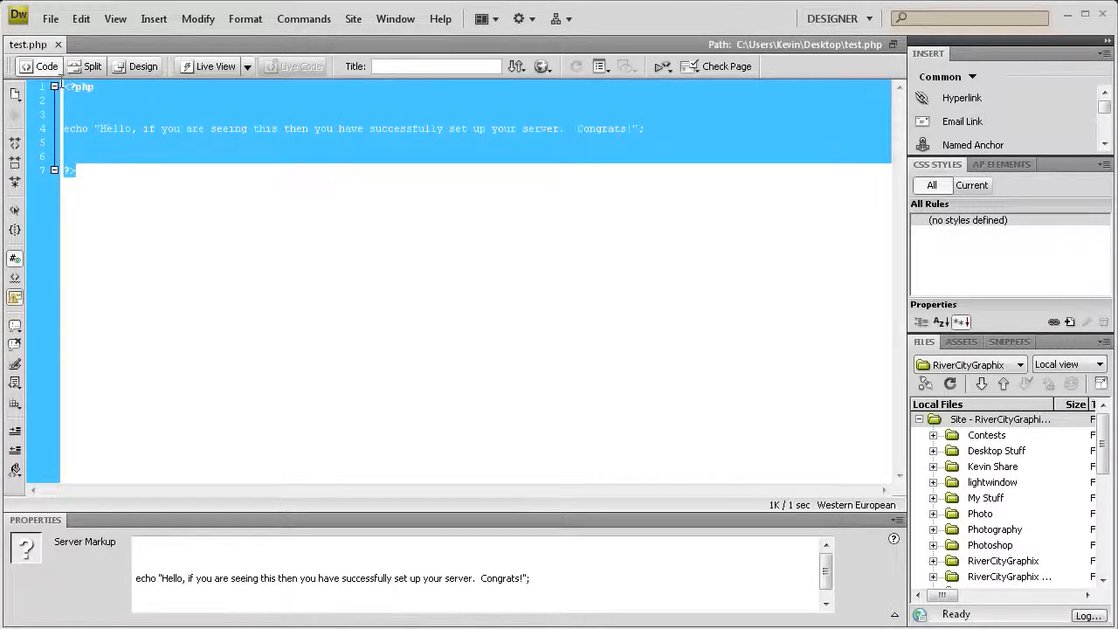
left_click(67, 87)
left_click_drag(66, 128, 642, 129)
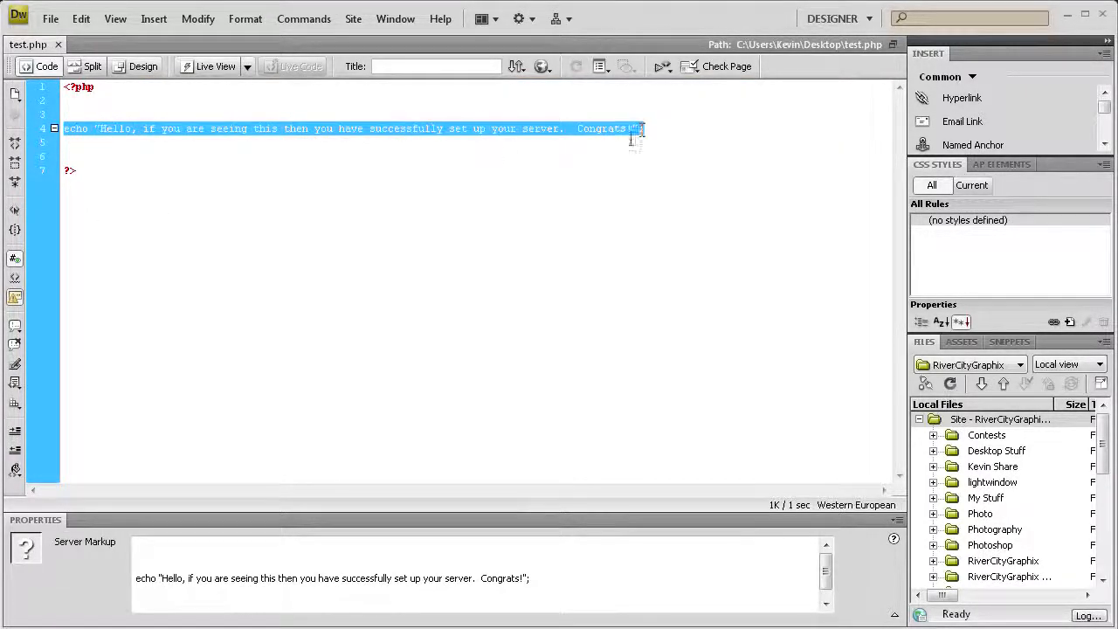
left_click(471, 146)
Step: Preview test.php in Firefox without setting up a testing server, then return to the code
left_click(541, 67)
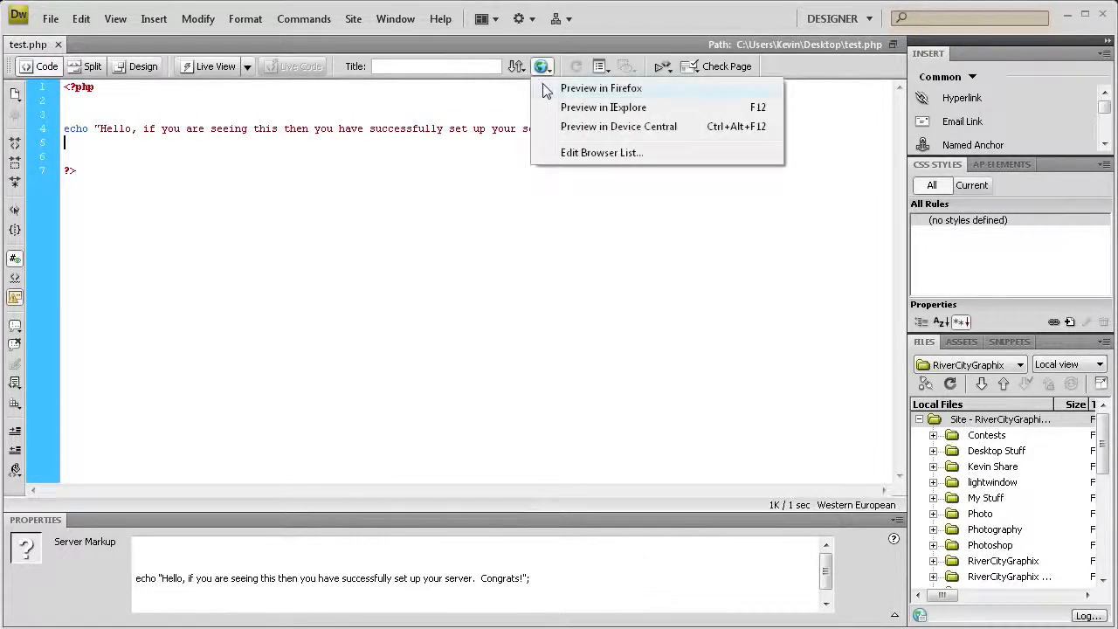
left_click(552, 89)
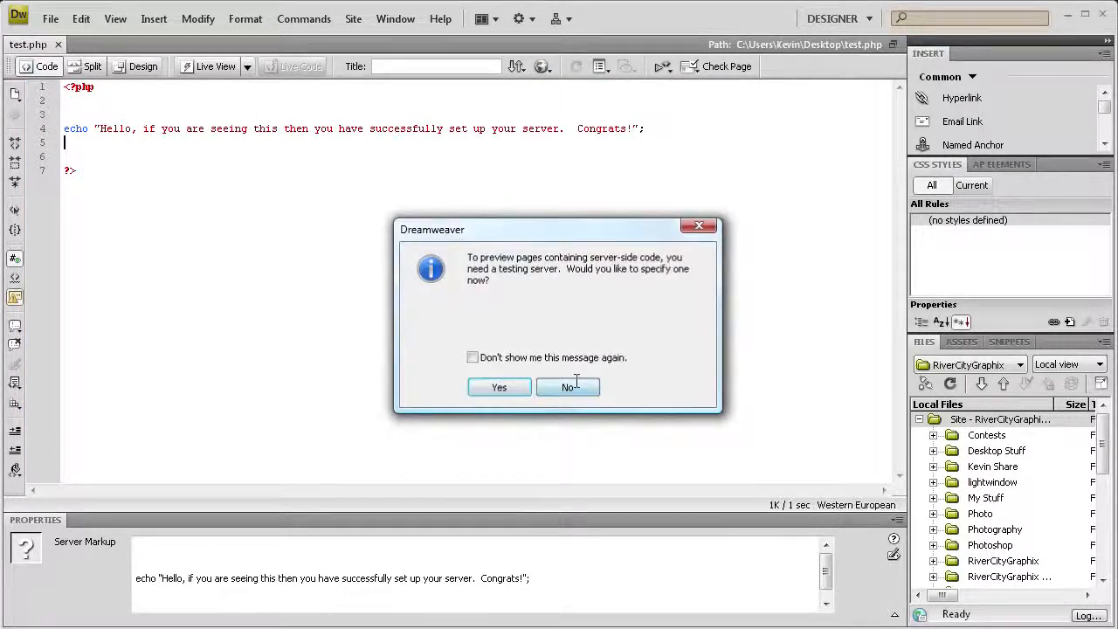
left_click(568, 386)
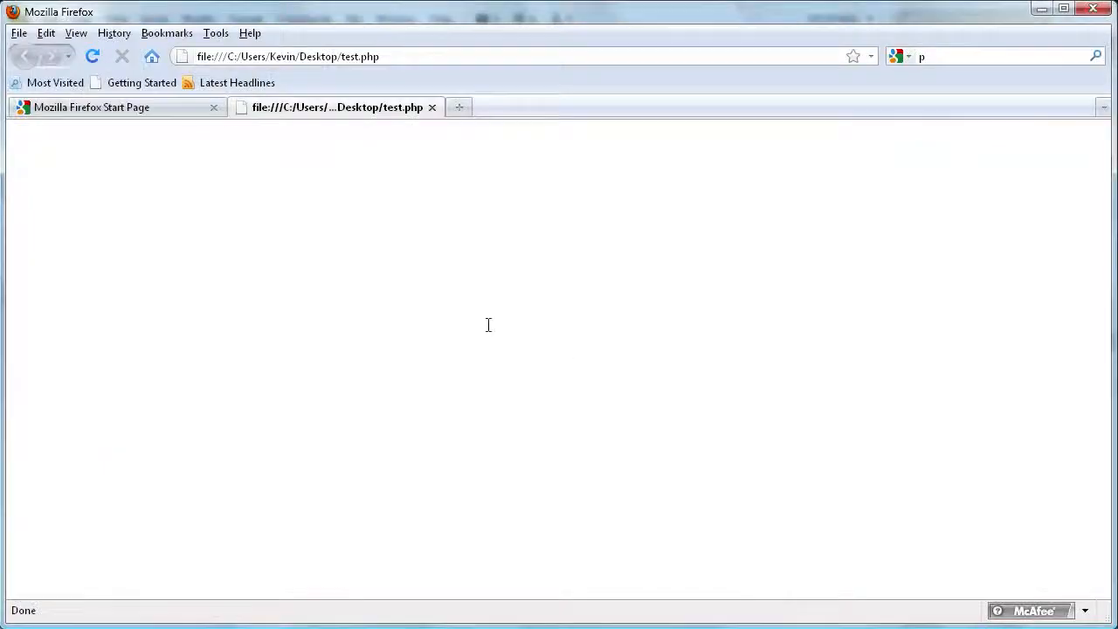
left_click(432, 107)
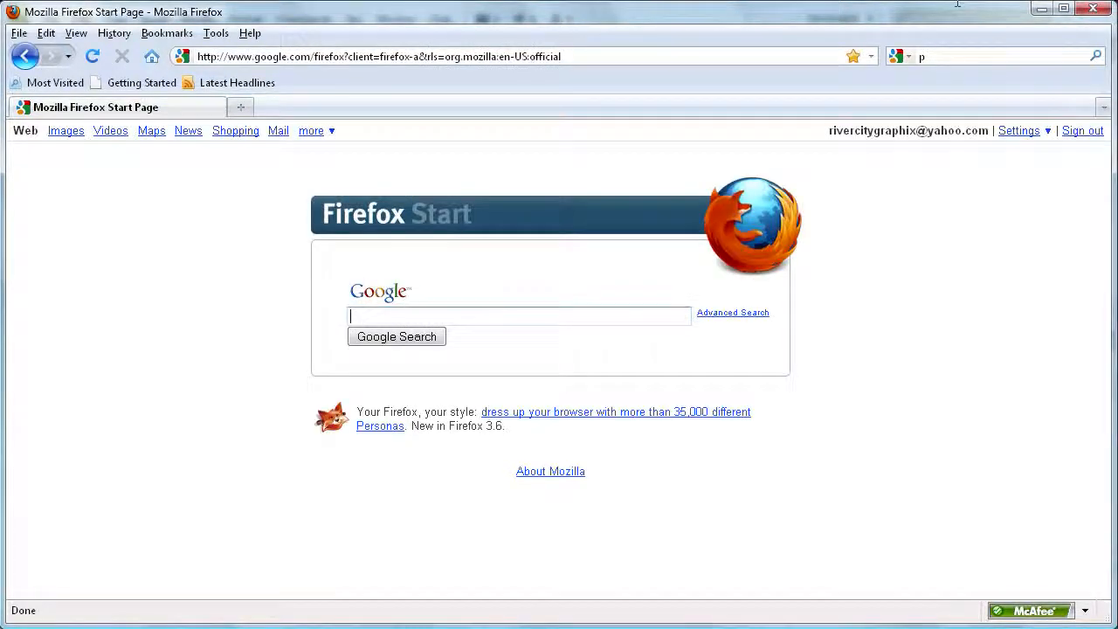
left_click(1040, 8)
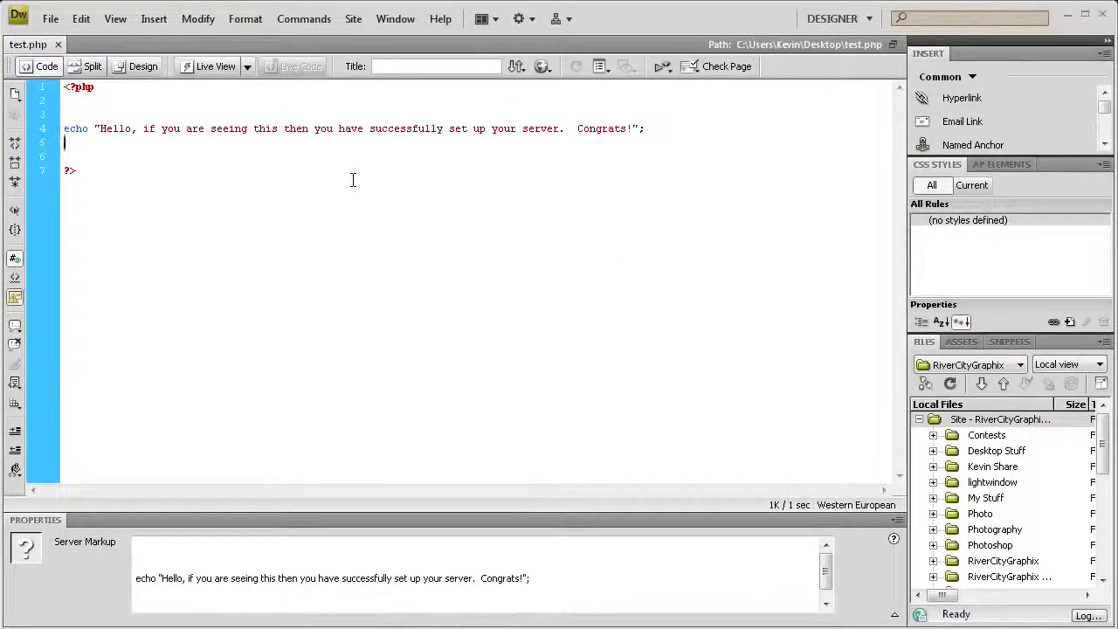
left_click(131, 178)
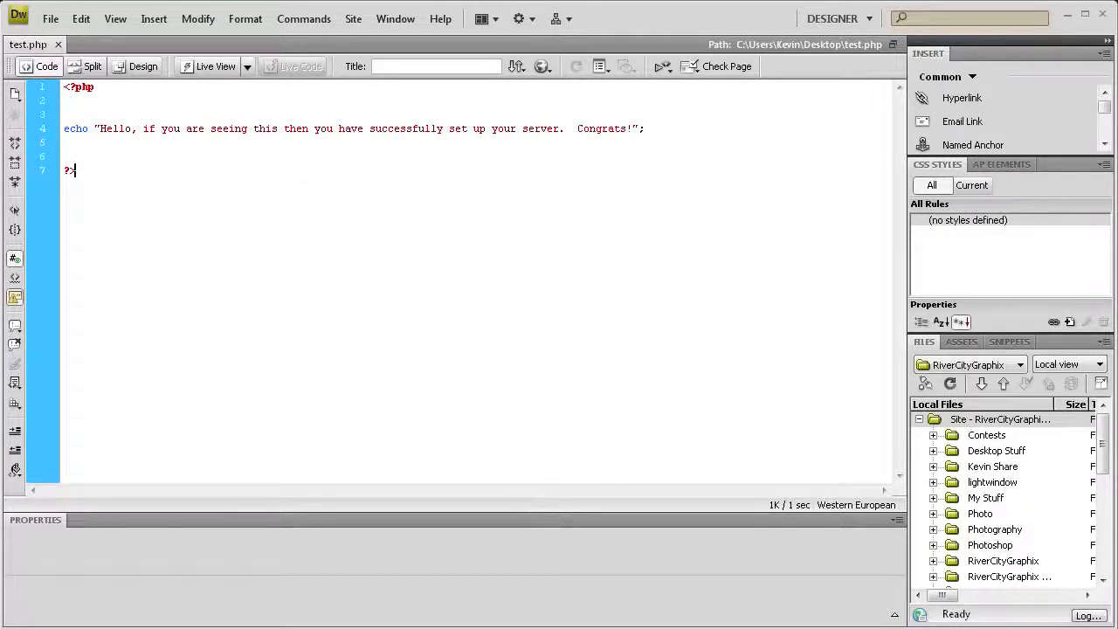
Step: Search the web for 'xampp' in Firefox and open the apache friends result
key("alt+Tab")
left_click(942, 58)
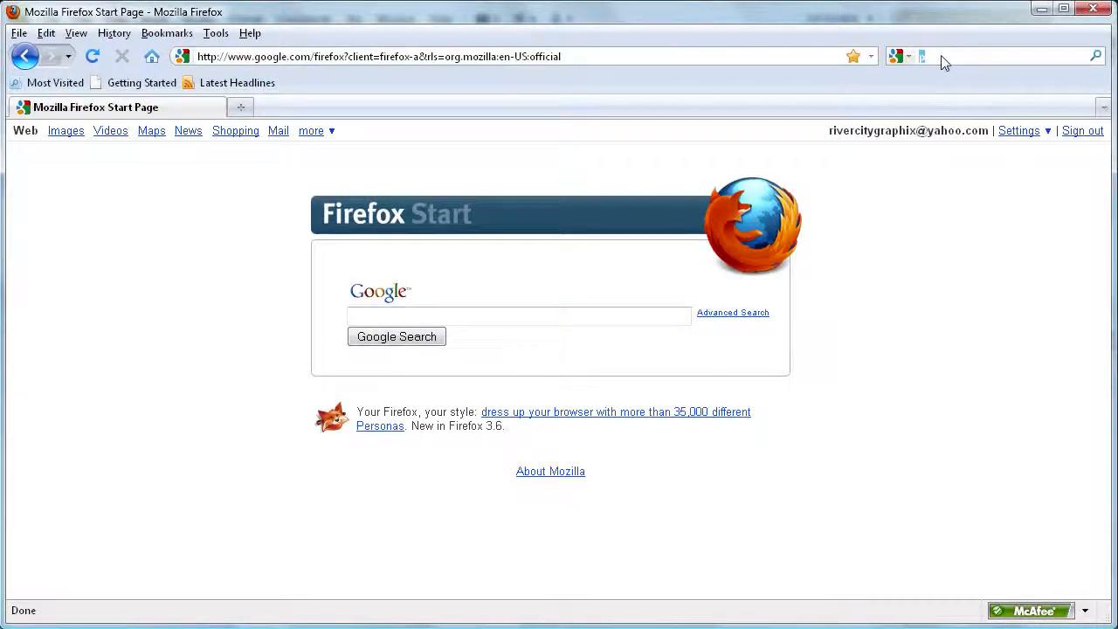
key("BackSpace")
type("xa")
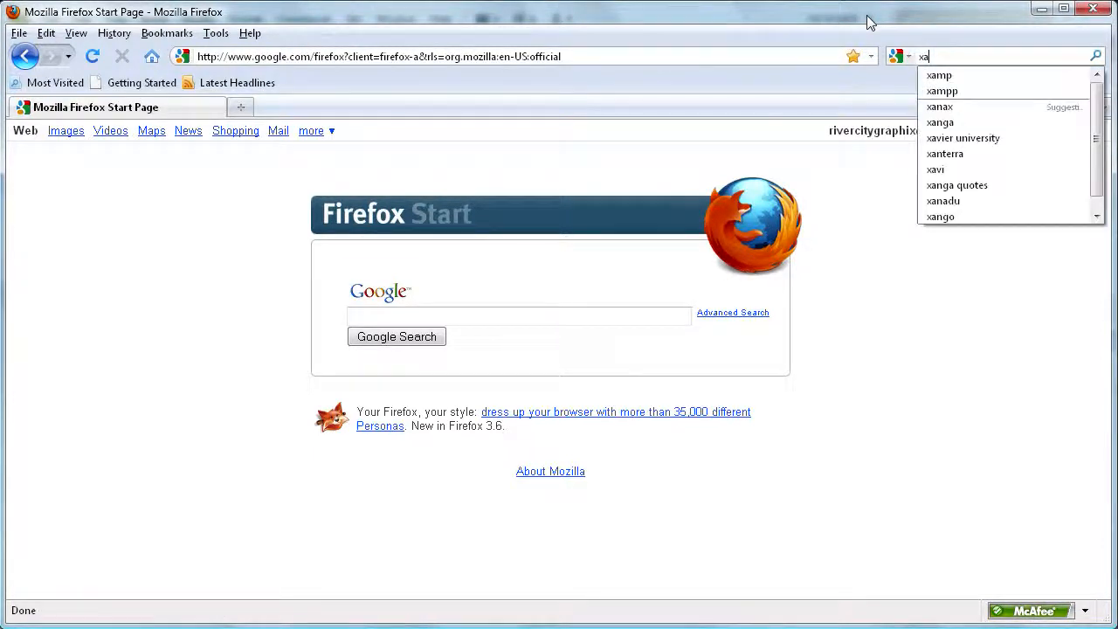
type("mpp")
key("Return")
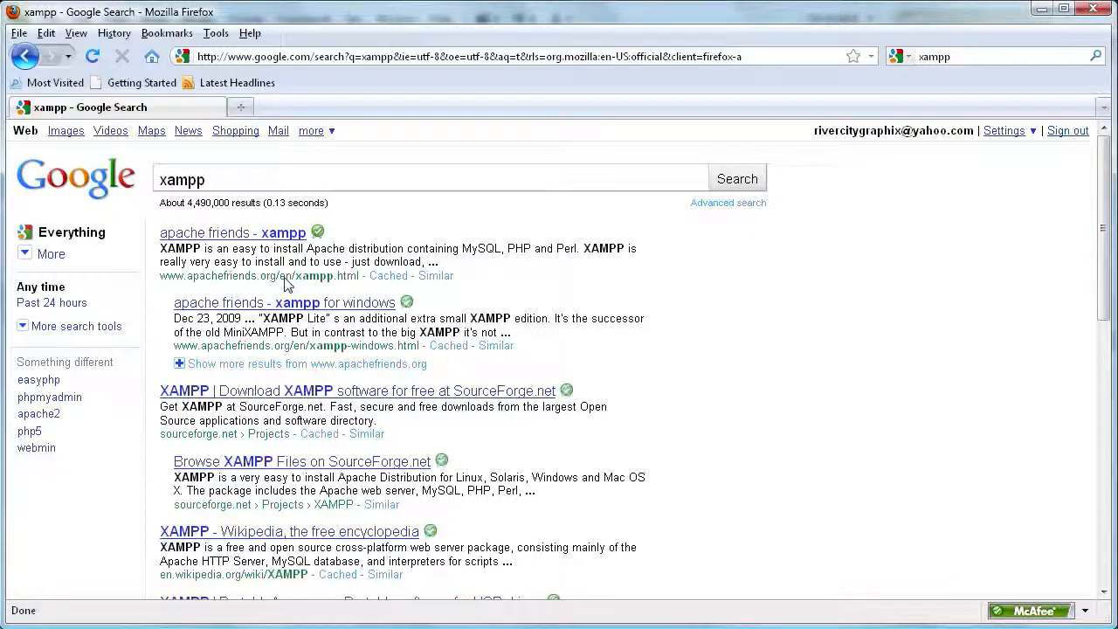
left_click(225, 236)
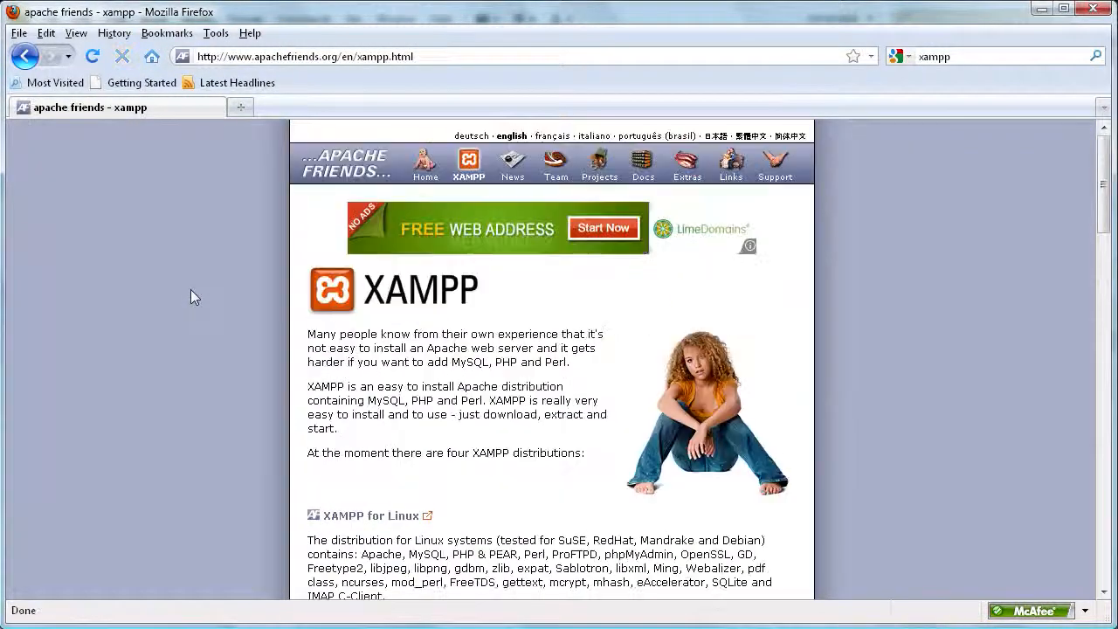
Step: Go to the XAMPP for Windows page and jump to its download table
scroll(868, 285, "down", 6)
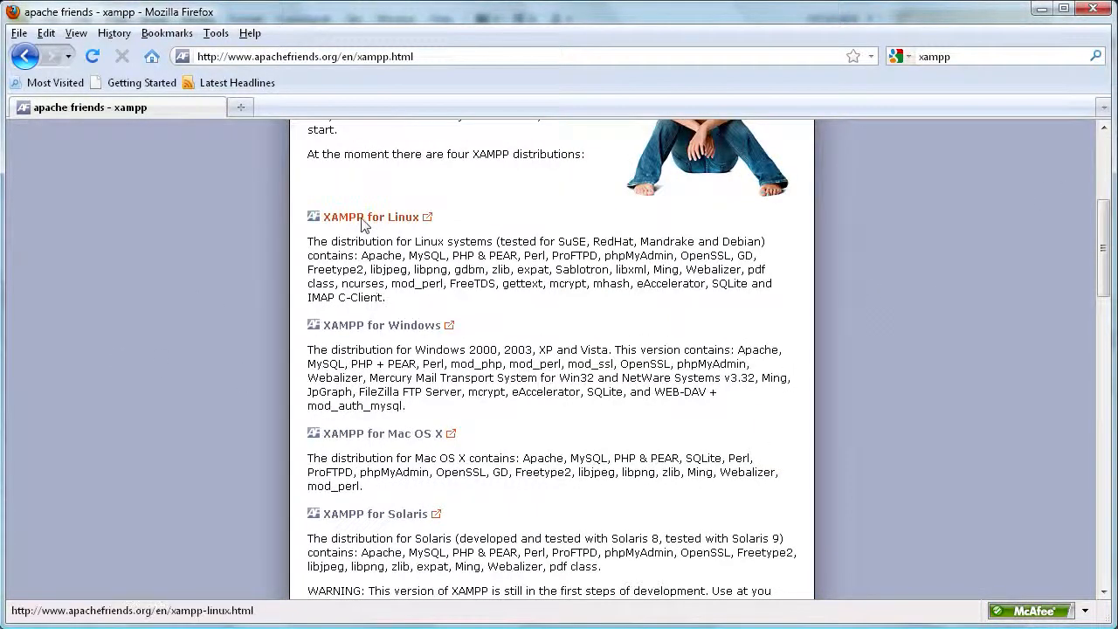
scroll(259, 300, "down", 2)
scroll(259, 299, "up", 2)
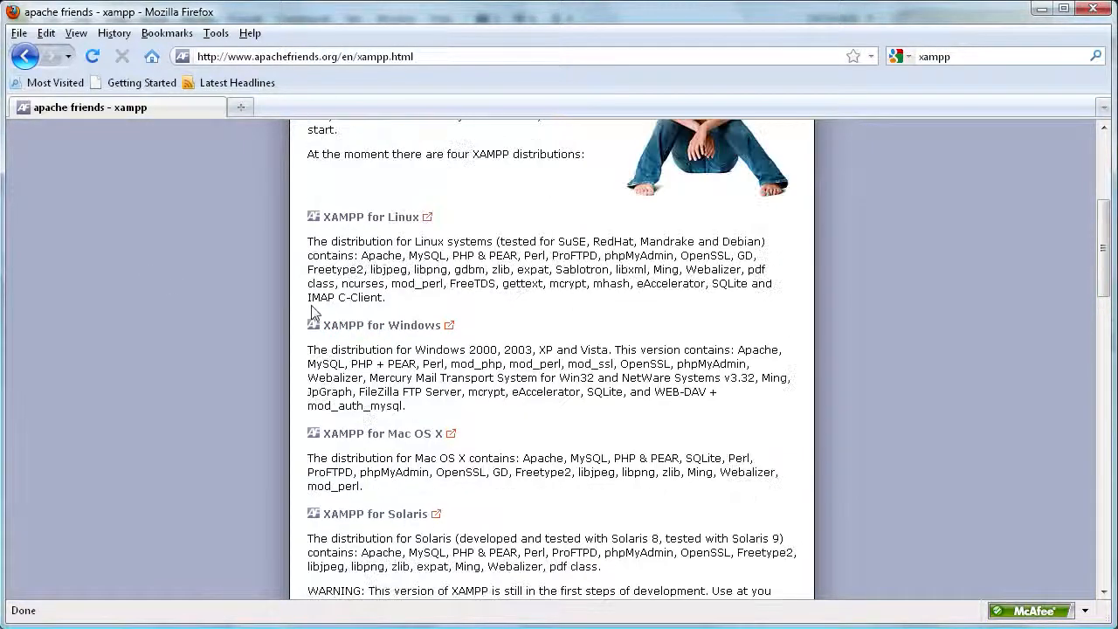
left_click(374, 325)
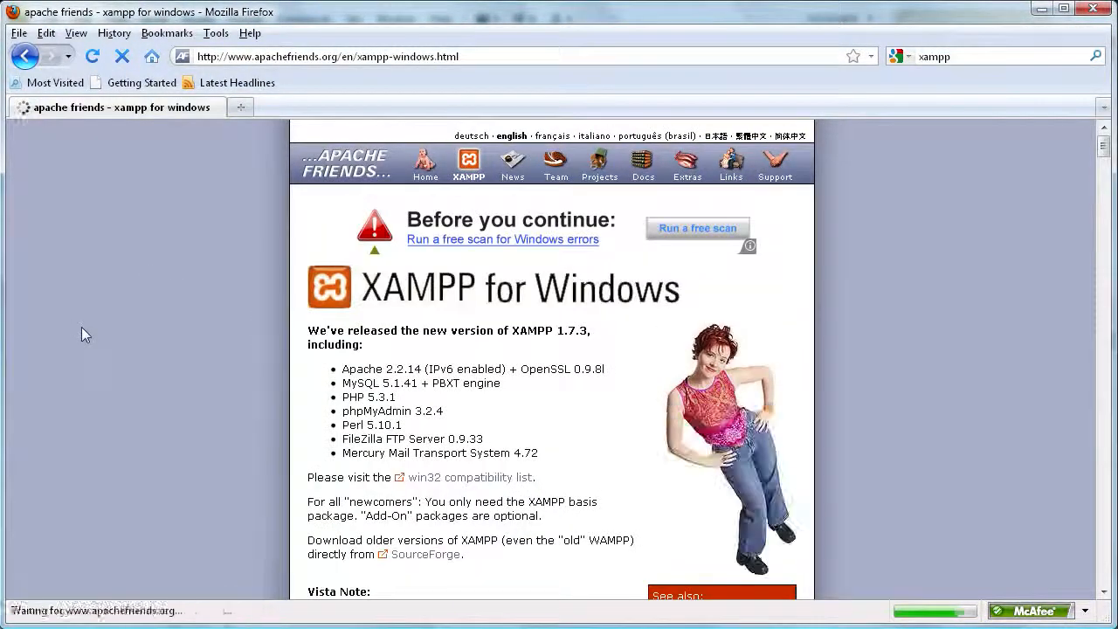
scroll(82, 323, "down", 4)
scroll(82, 330, "up", 4)
scroll(192, 320, "down", 6)
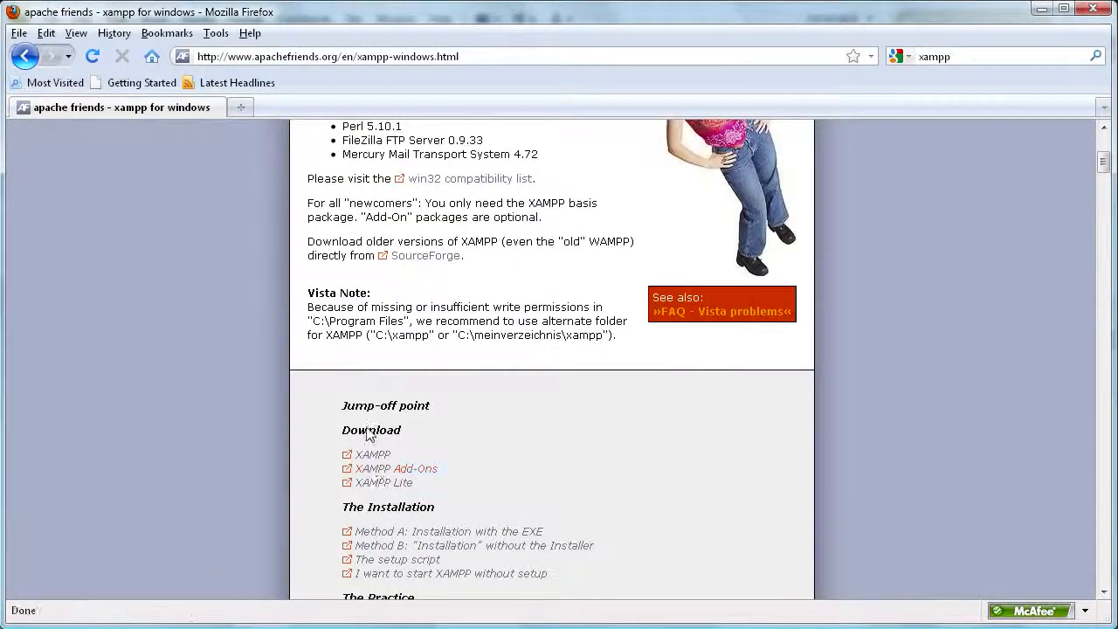
left_click(367, 461)
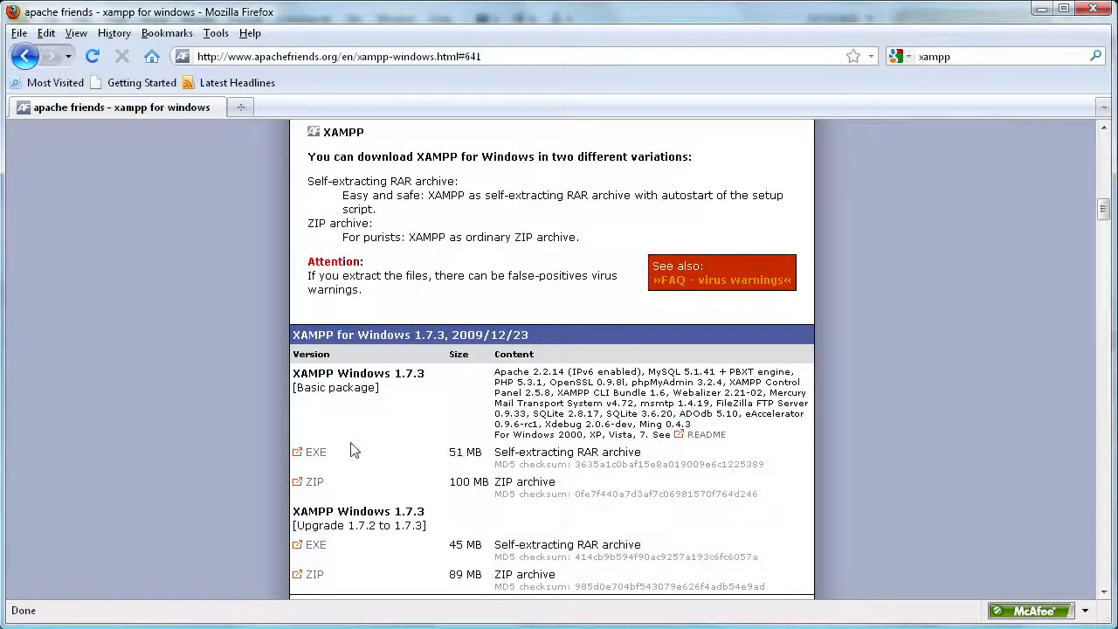
Step: Download the XAMPP 1.7.3 EXE installer and save the file to disk
left_click(312, 452)
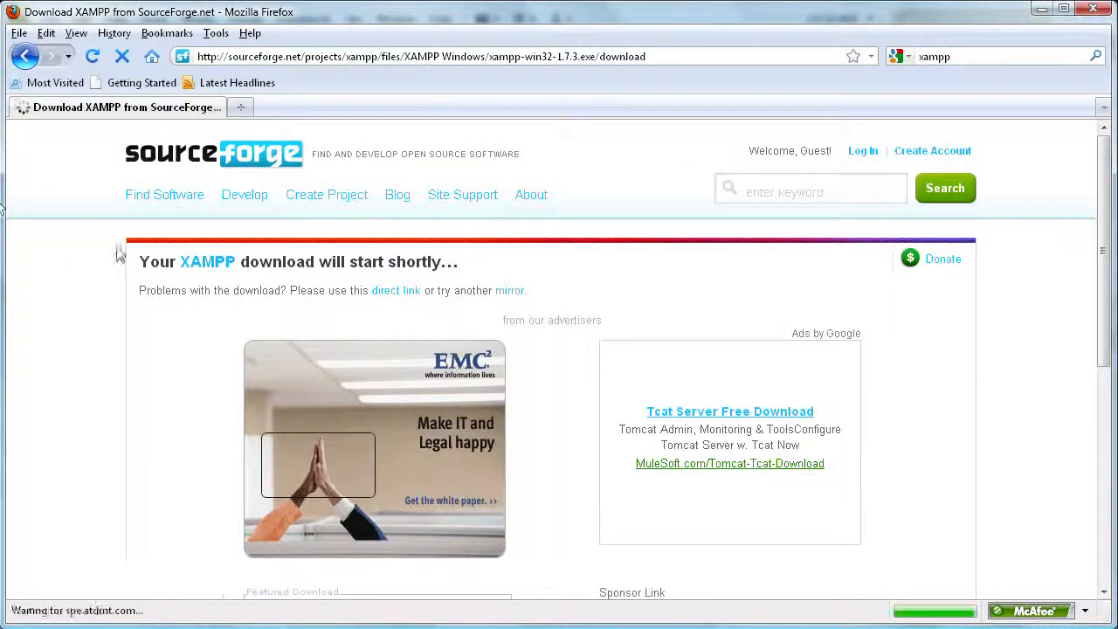
scroll(122, 229, "down", 2)
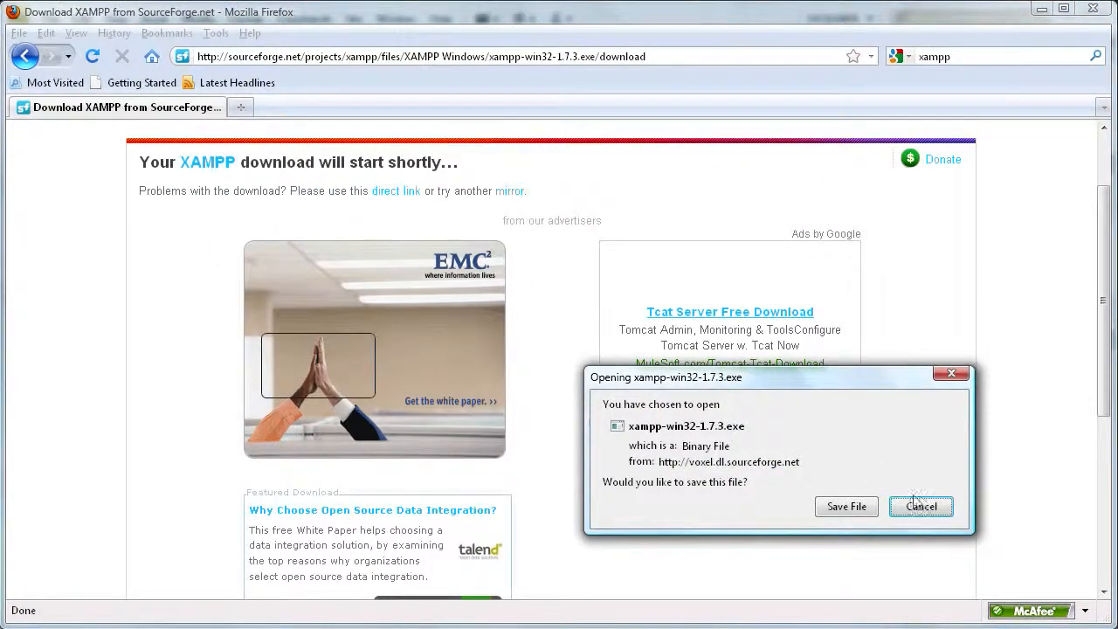
left_click_drag(709, 379, 412, 223)
left_click(547, 350)
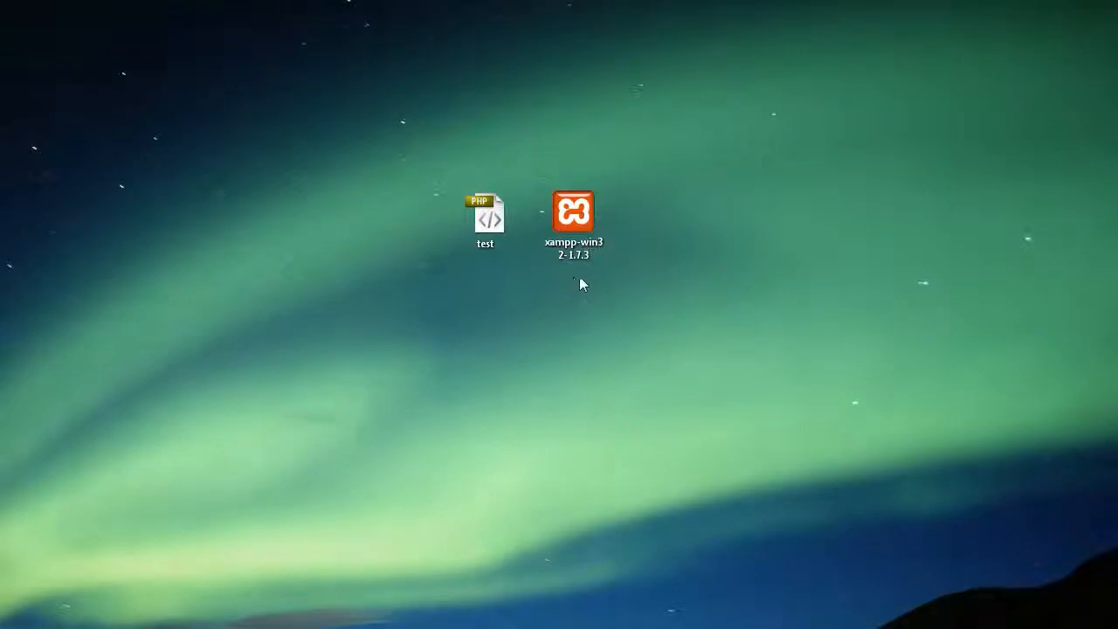
Step: Run the XAMPP installer and extract it into C:\, allowing both run warnings
double_click(570, 252)
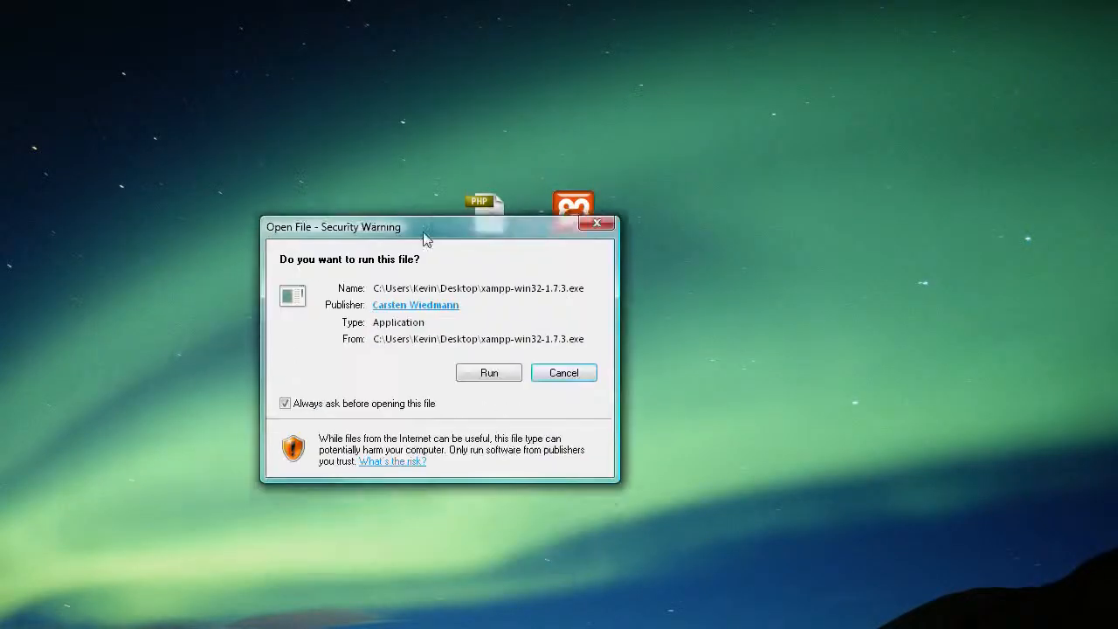
left_click(488, 376)
left_click_drag(431, 283, 509, 177)
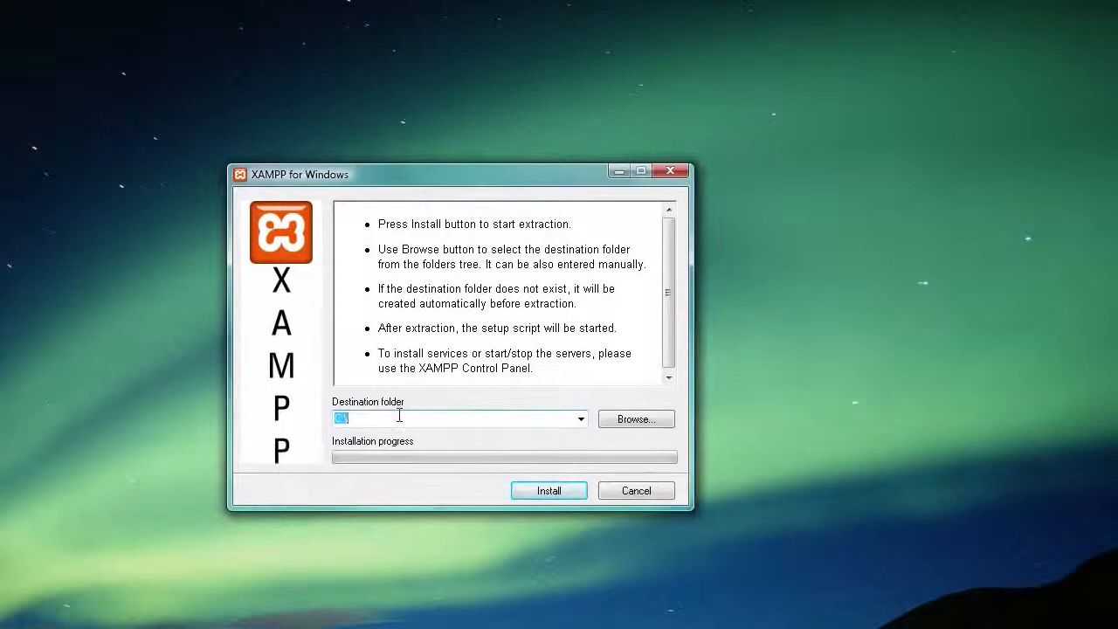
left_click(353, 418)
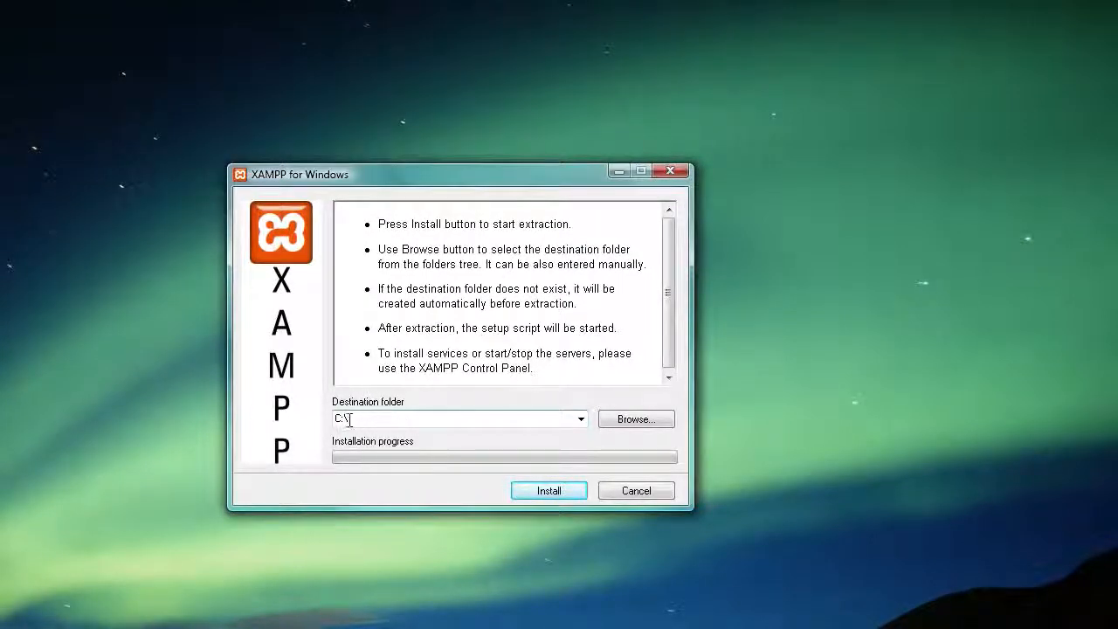
left_click(542, 494)
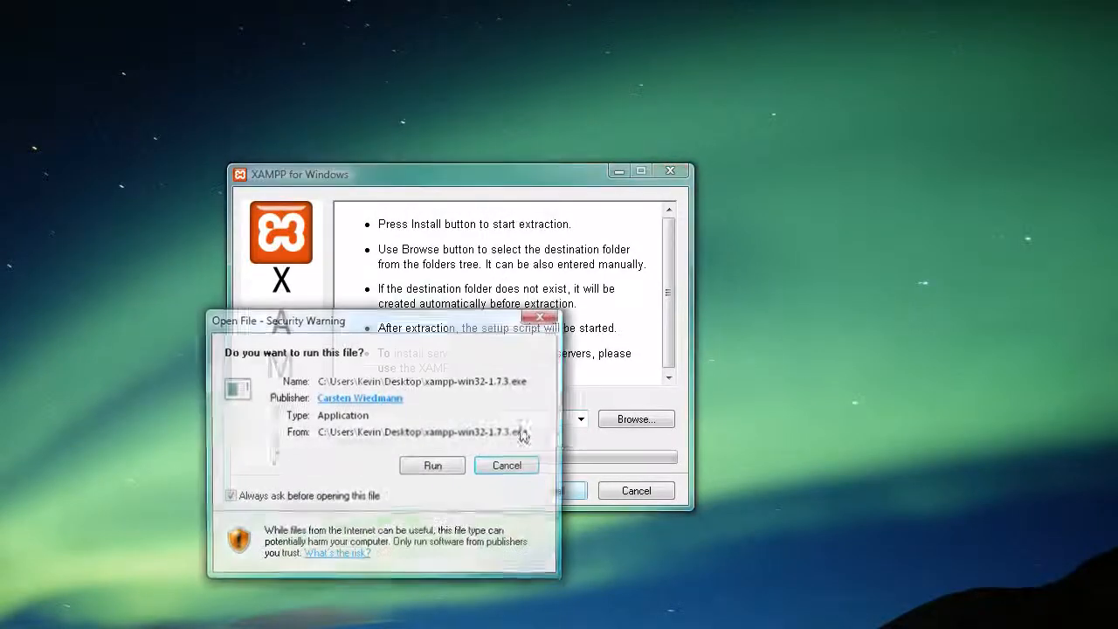
left_click(429, 465)
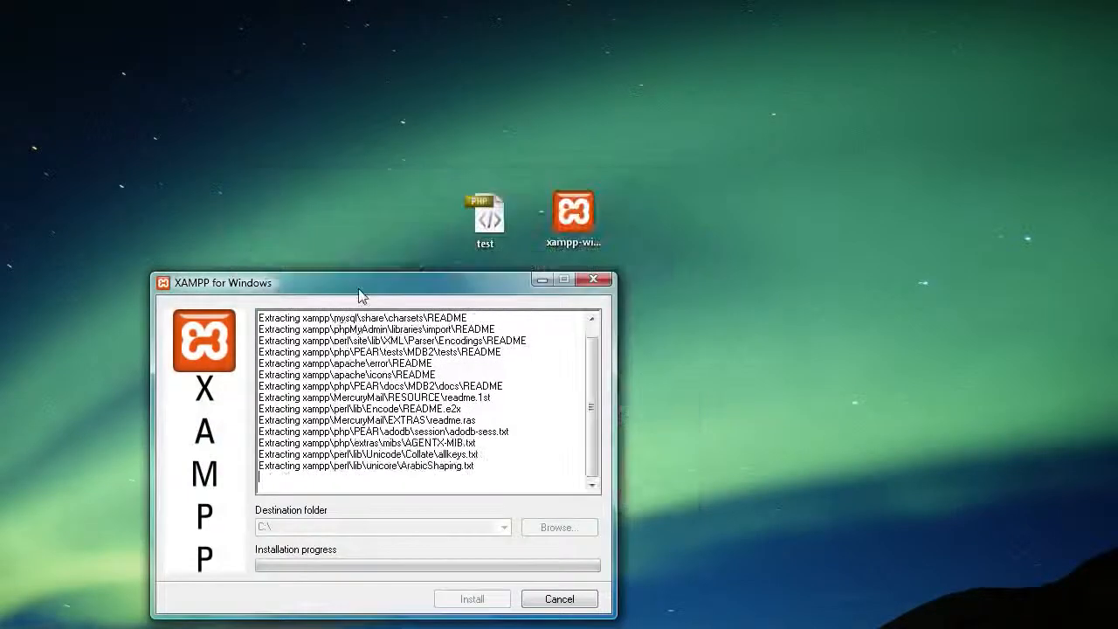
left_click_drag(358, 297, 446, 162)
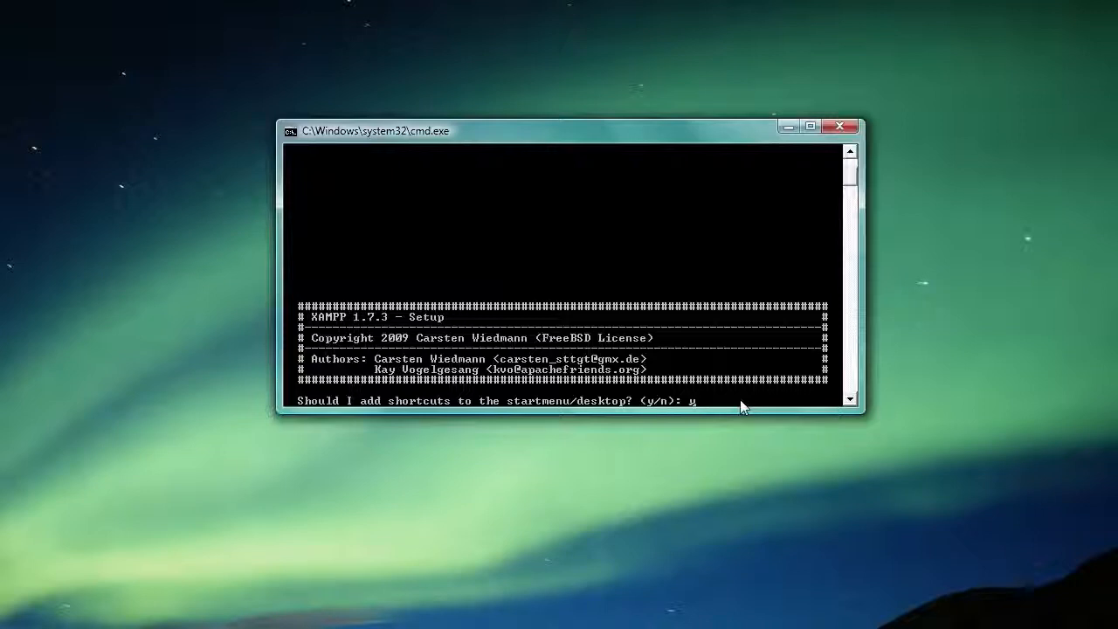
Step: Answer the setup prompts with y for shortcuts and n for portable XAMPP, then close the console
key("Return")
type("y")
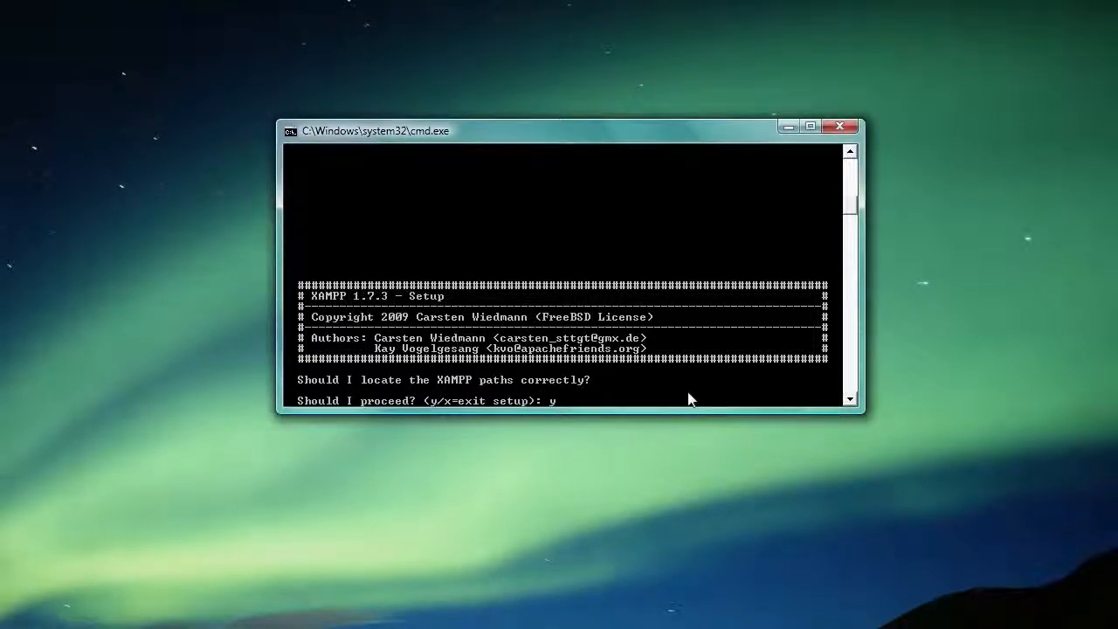
key("Return")
type("n")
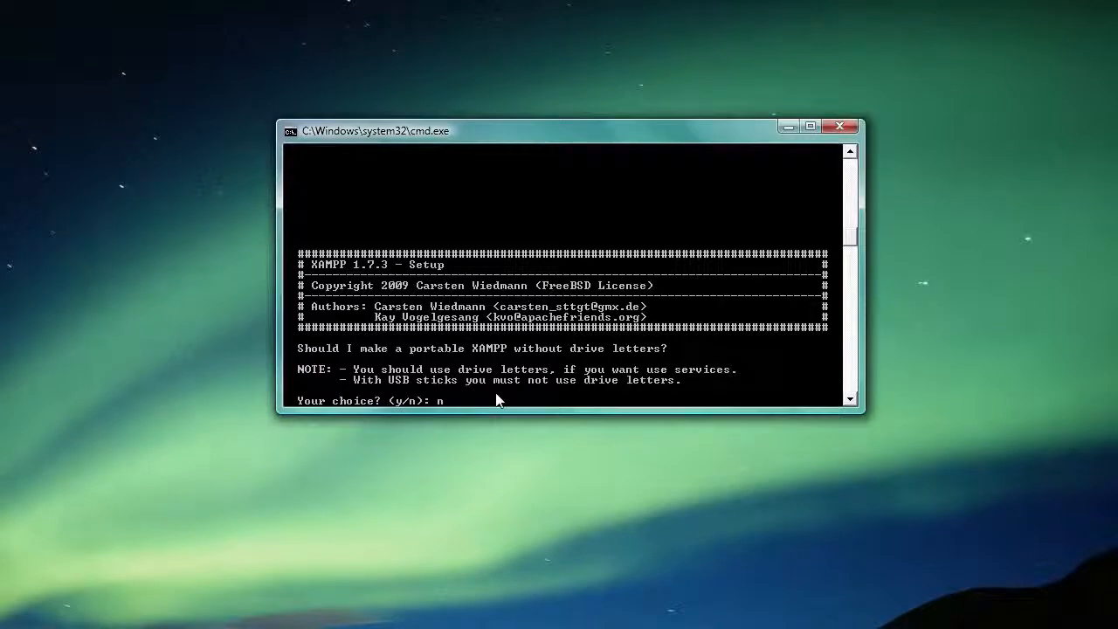
key("Return")
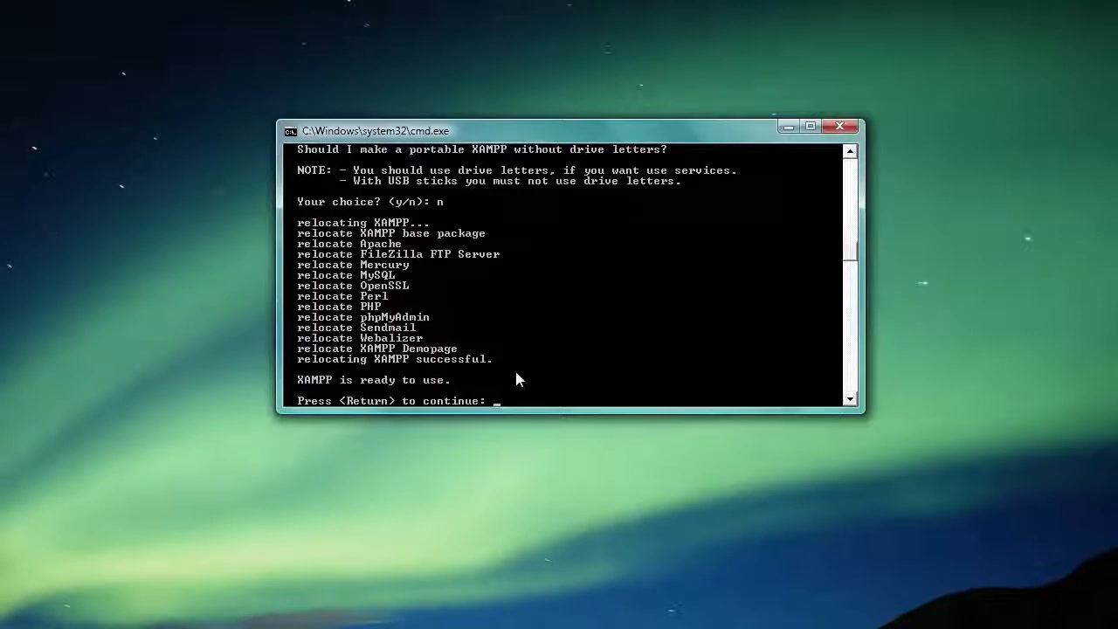
key("Return")
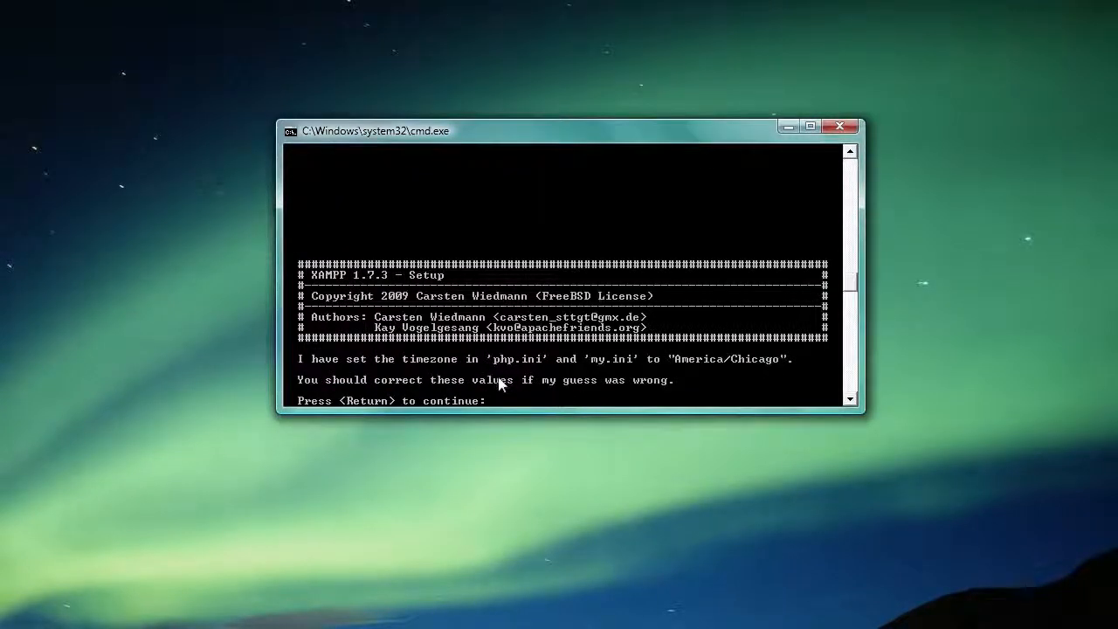
left_click(842, 128)
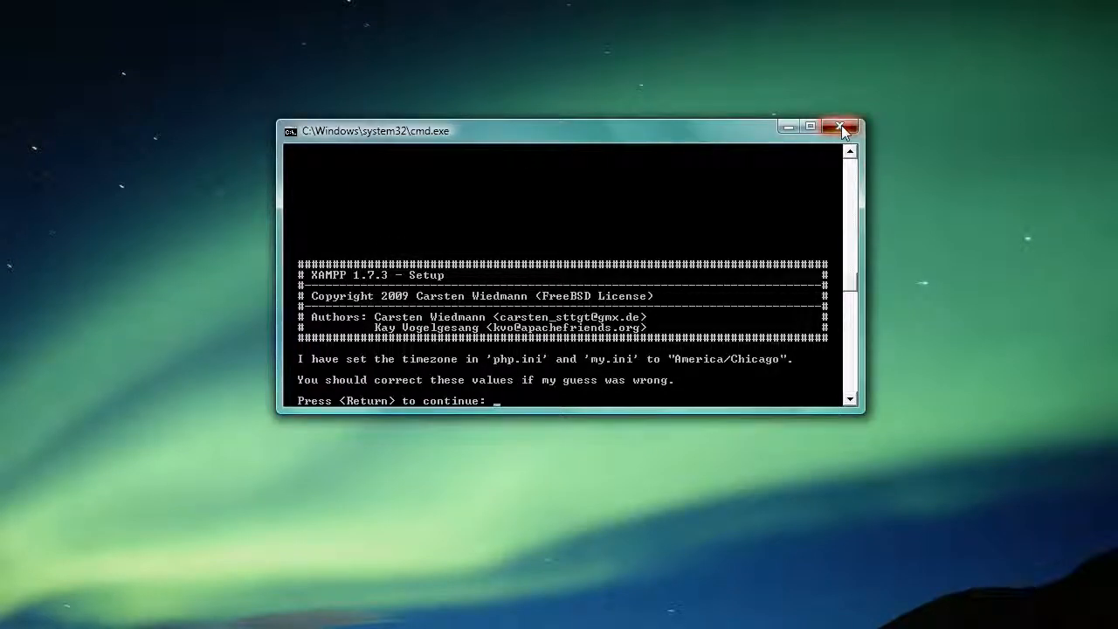
Step: Move the Control Panel shortcut beside the installer and delete the xampp-win32-1.7.3 installer
left_click_drag(3, 218, 652, 218)
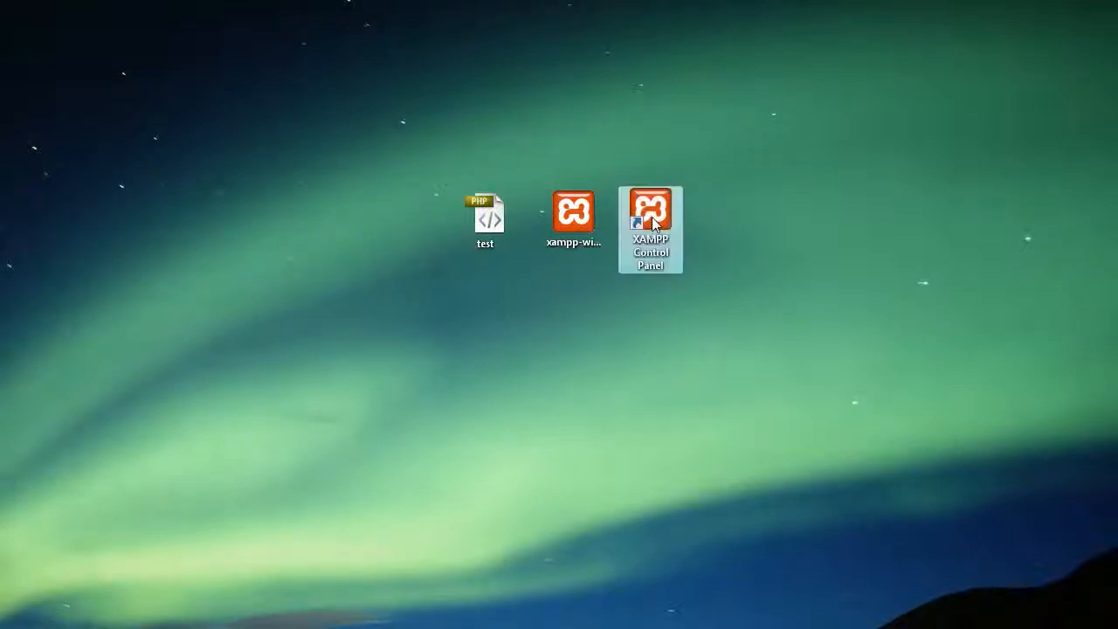
left_click(784, 282)
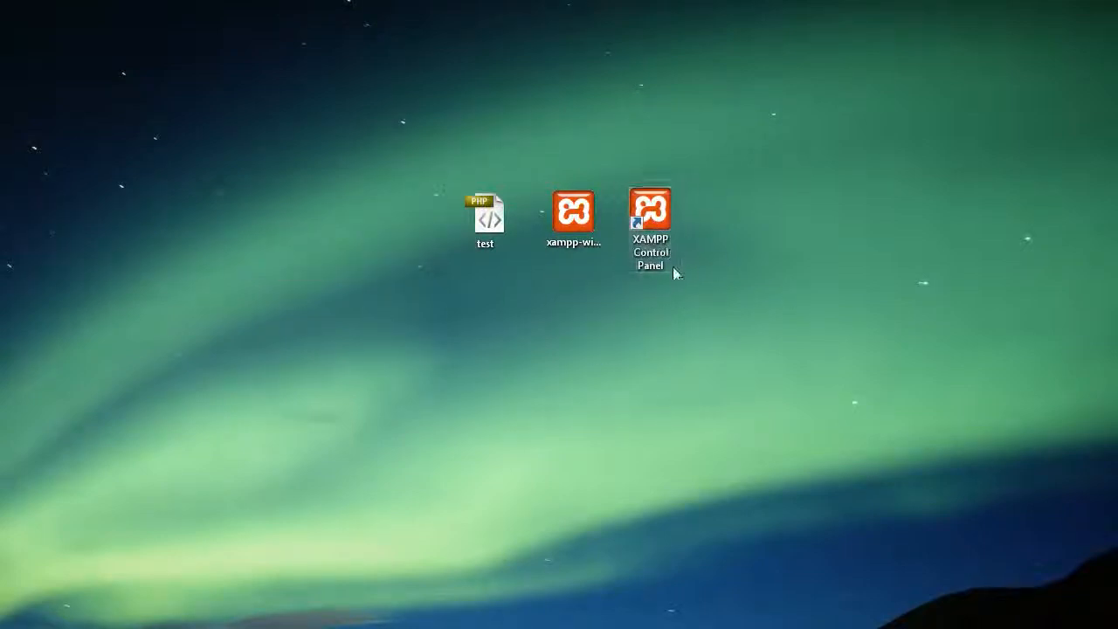
left_click(583, 234)
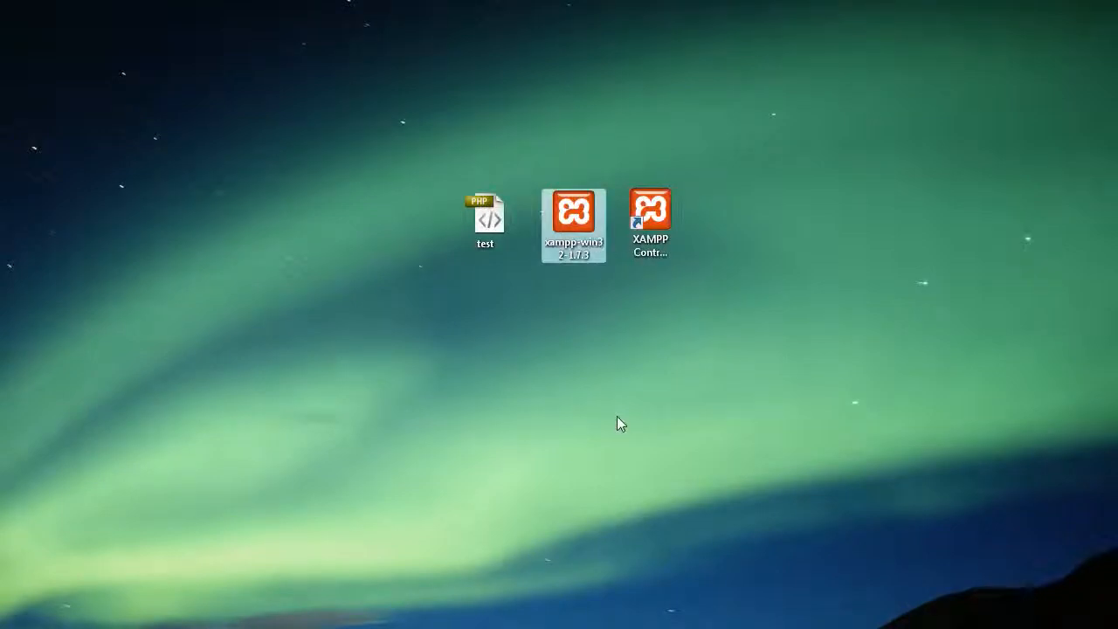
key("Delete")
left_click(449, 521)
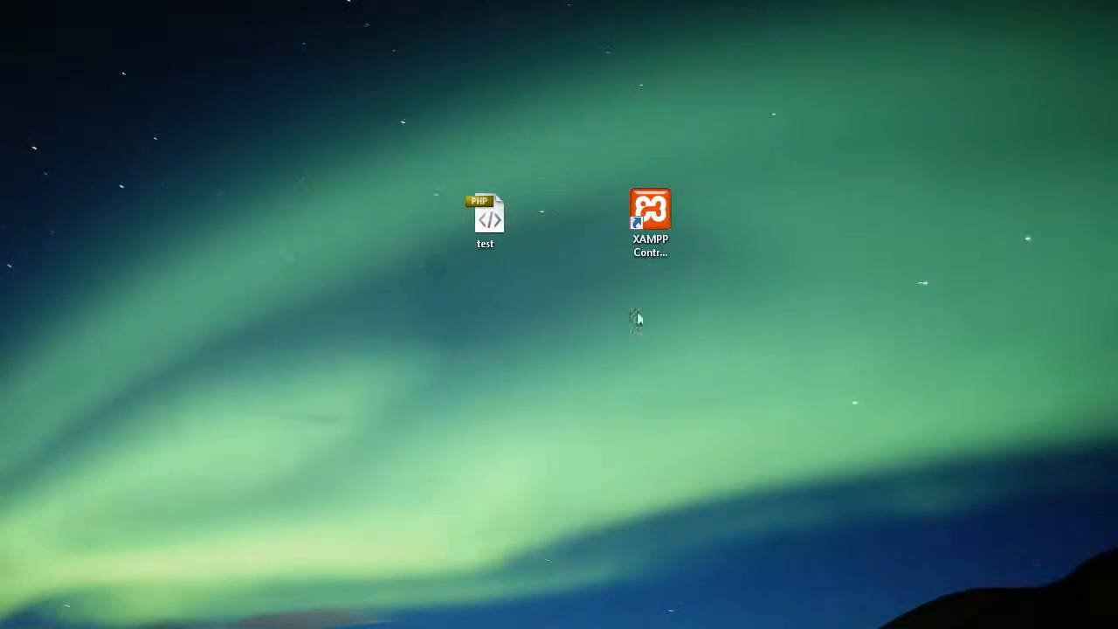
Step: Launch the XAMPP Control Panel and center its window
left_click(655, 252)
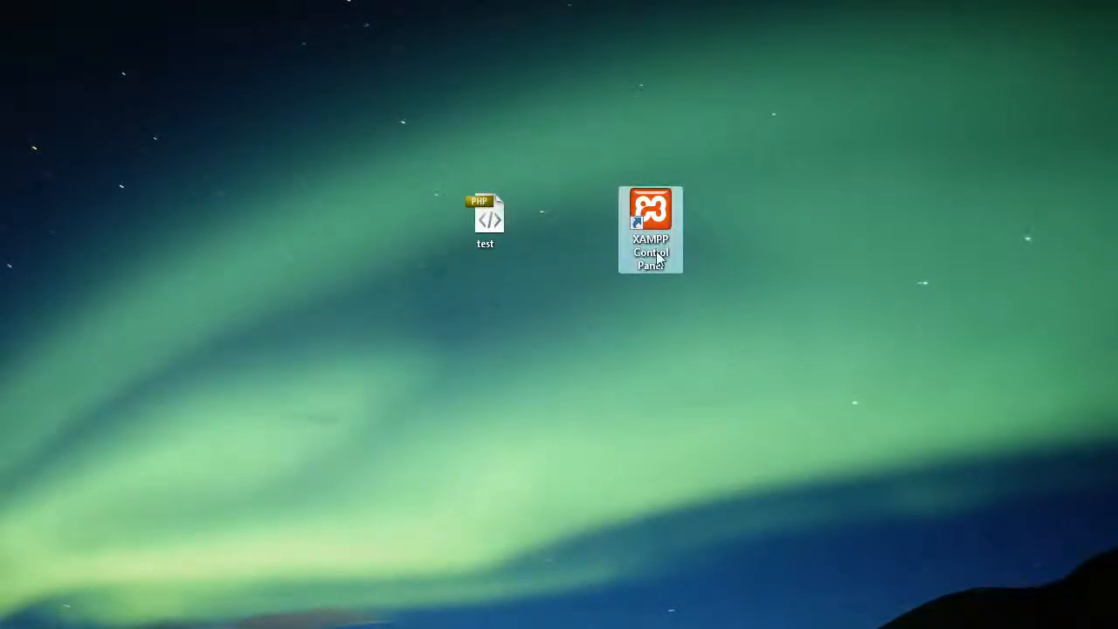
double_click(657, 256)
left_click_drag(796, 571, 472, 114)
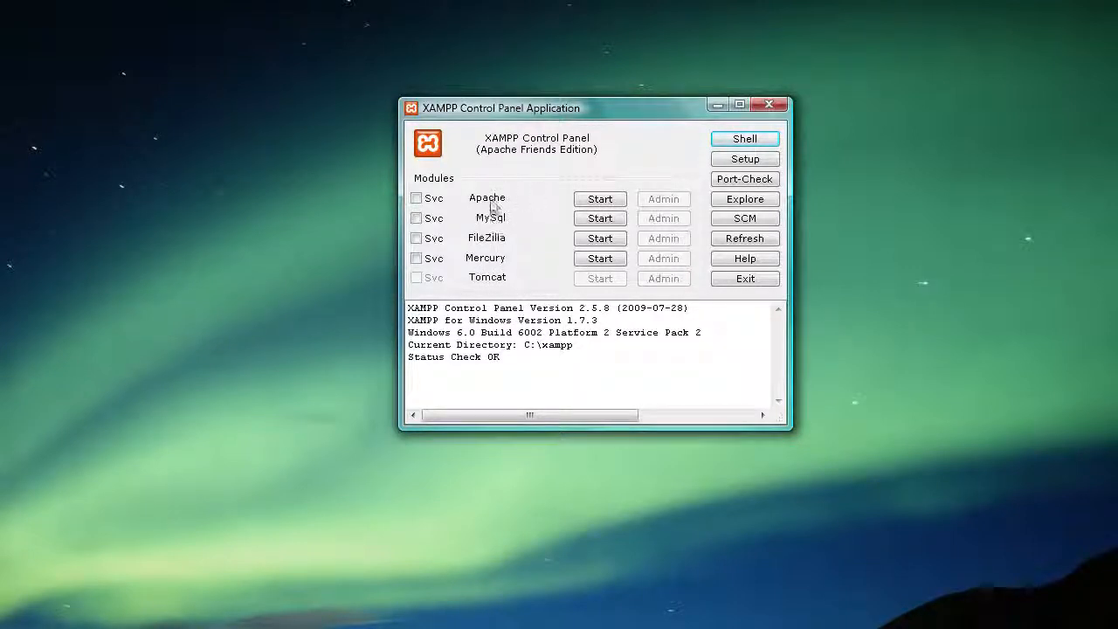
Step: Start Apache and MySQL in the XAMPP Control Panel
left_click(589, 208)
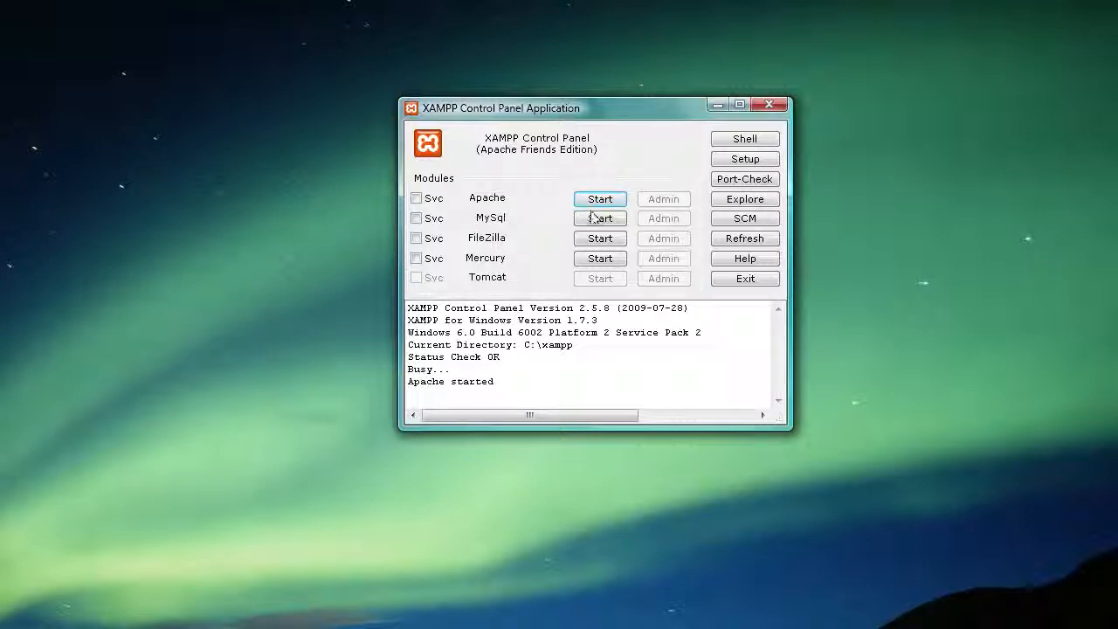
left_click(600, 218)
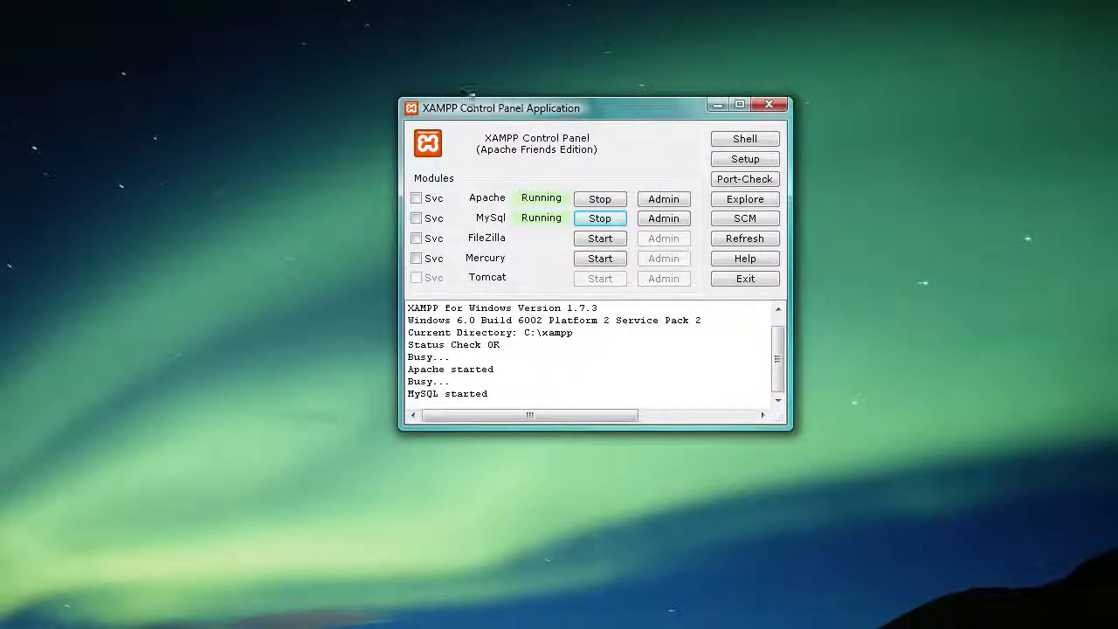
left_click_drag(469, 98, 436, 99)
Step: Open a Windows Explorer window from the Start menu
left_click(225, 627)
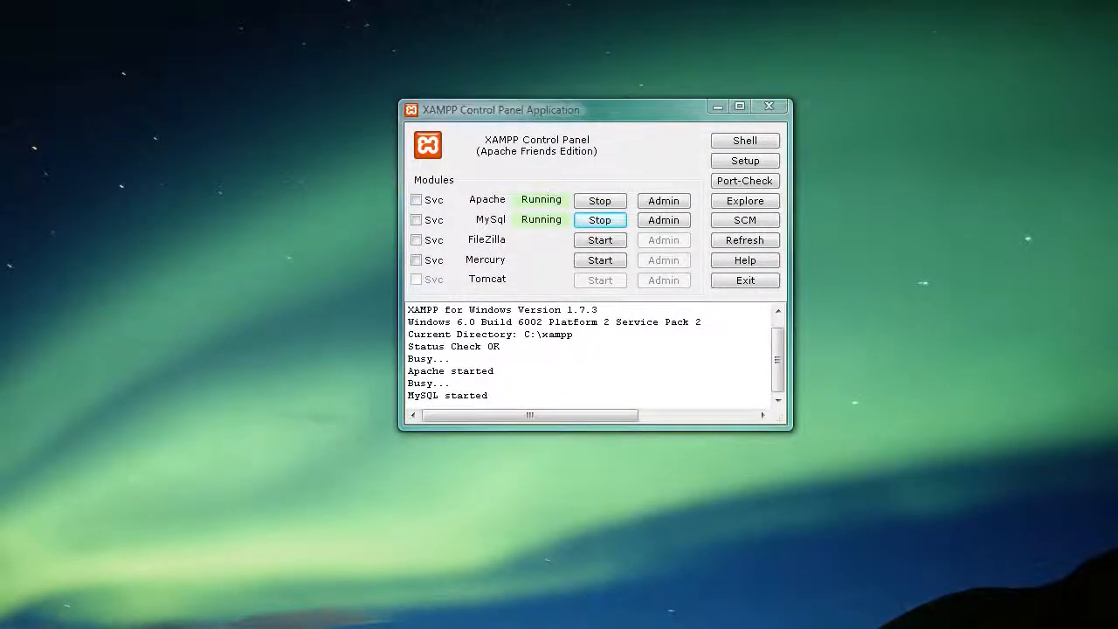
left_click(225, 612)
left_click_drag(719, 34, 511, 15)
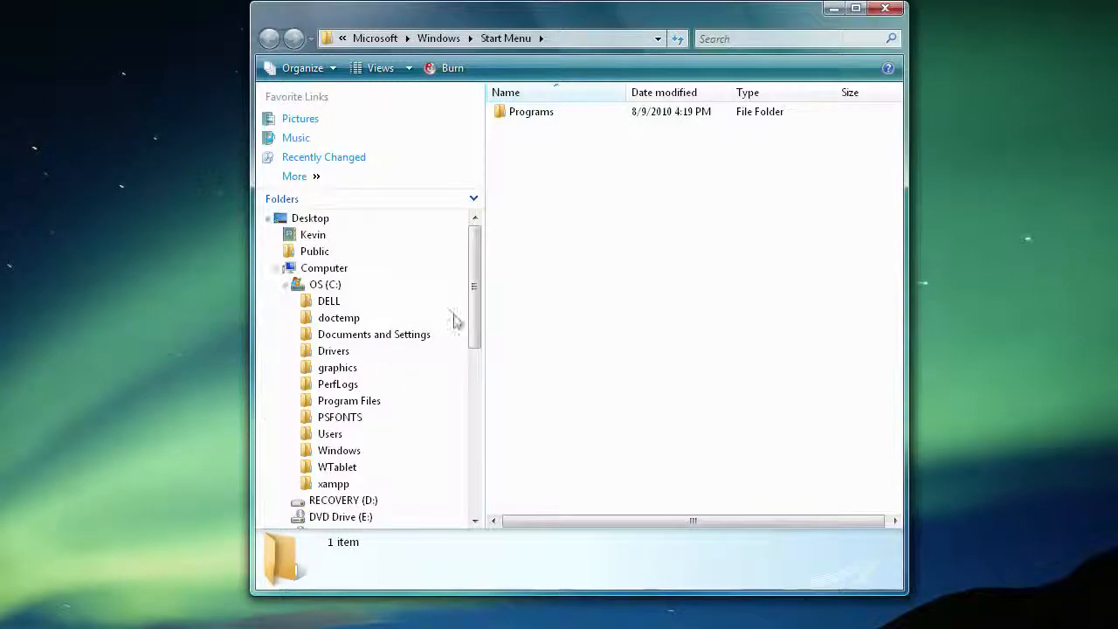
Step: Open C:\xampp and create a shortcut to htdocs on the desktop
mouse_move(472, 309)
left_mouse_down()
mouse_move(474, 352)
mouse_move(475, 323)
left_mouse_up()
left_click_drag(473, 281, 479, 248)
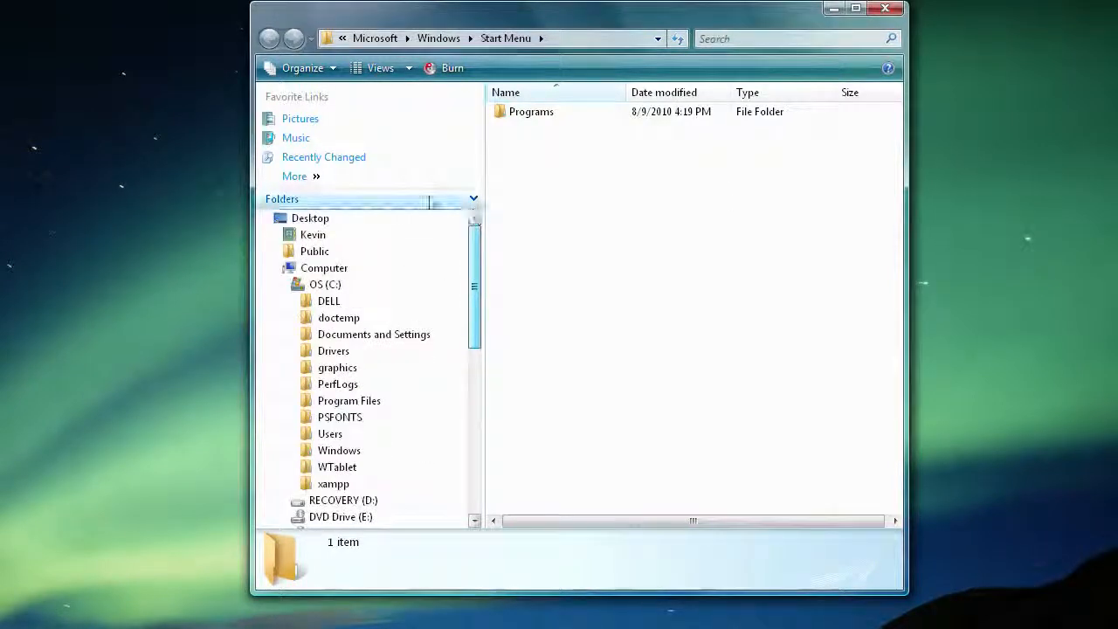
left_click(331, 486)
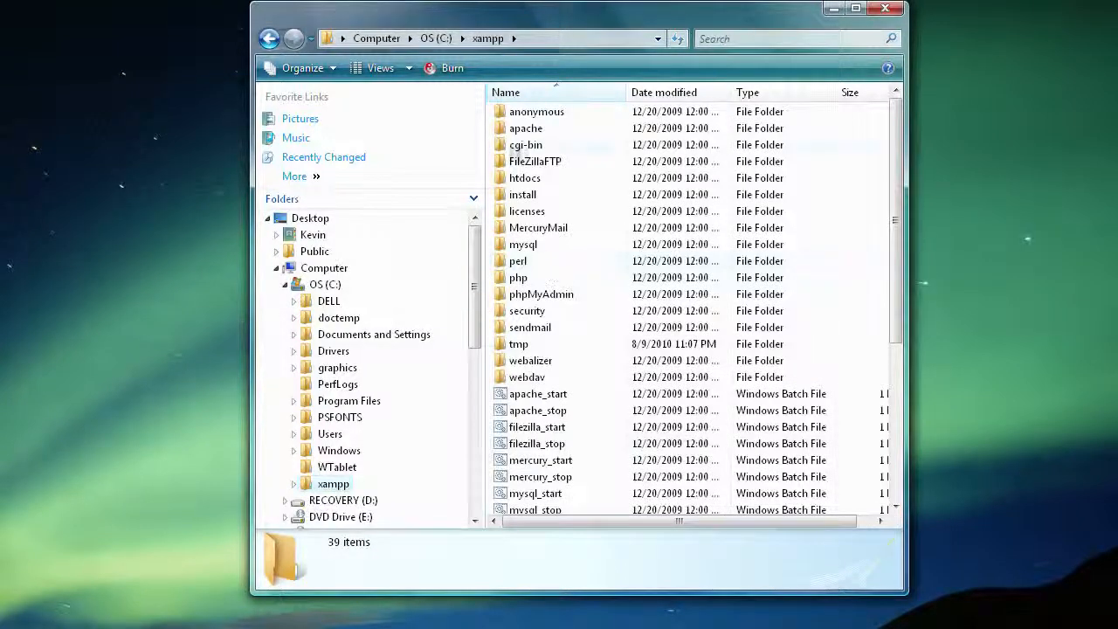
left_click(524, 181)
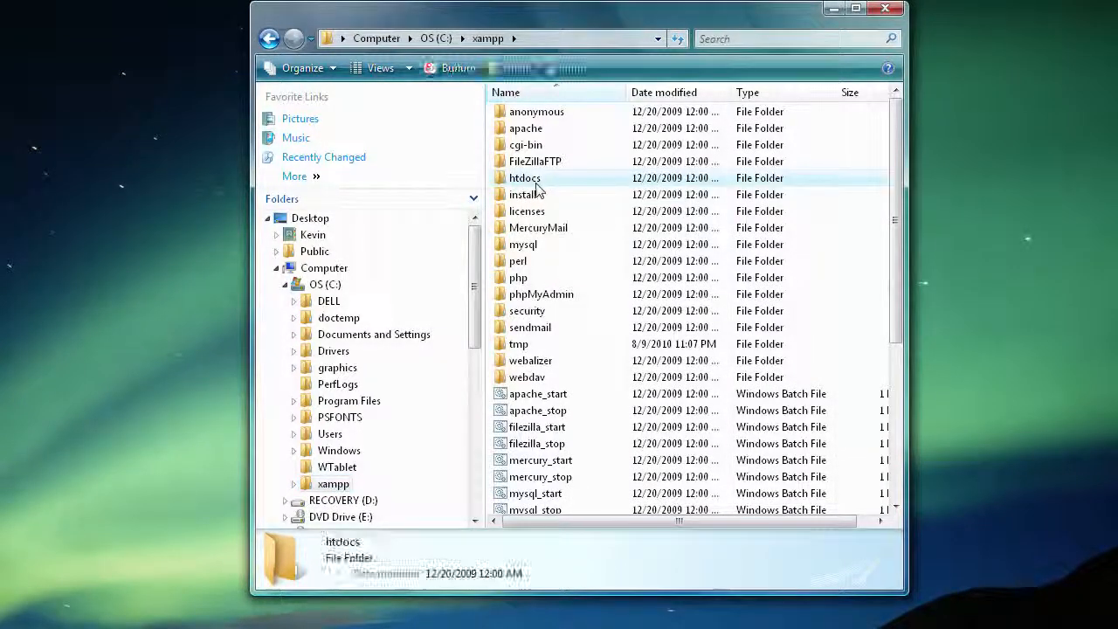
left_click(526, 180)
left_click(572, 185)
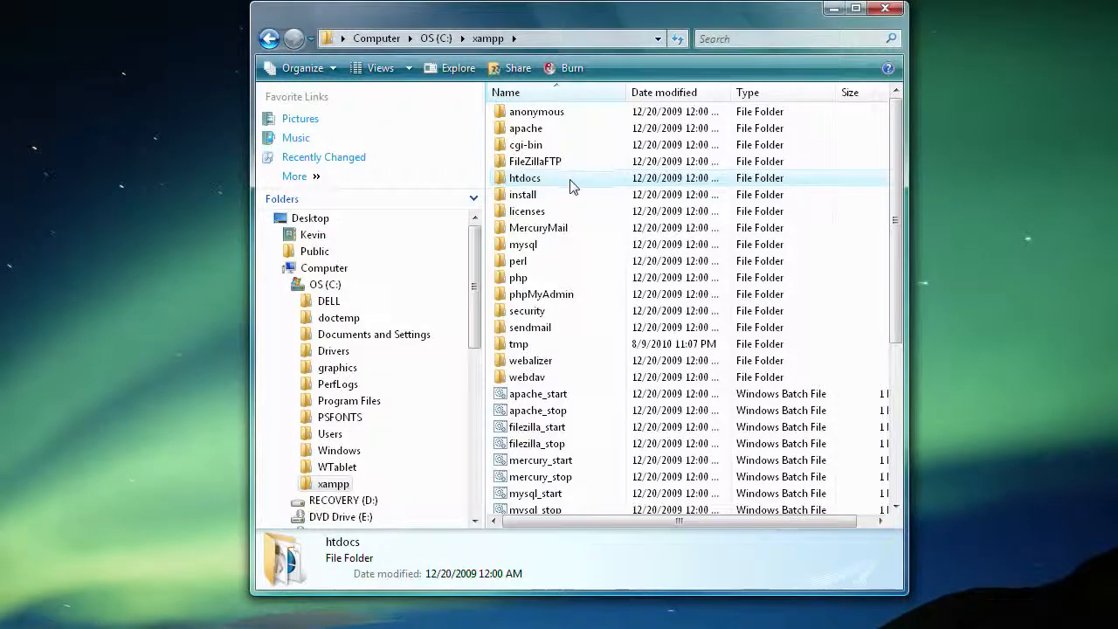
right_click(563, 181)
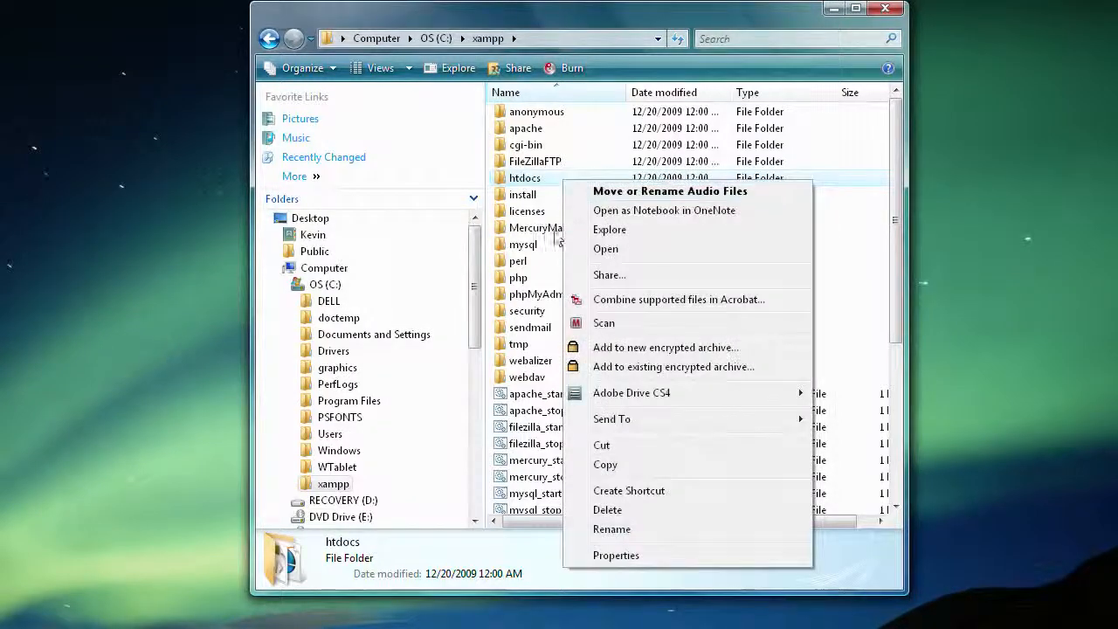
left_click(631, 490)
left_click_drag(550, 195, 956, 255)
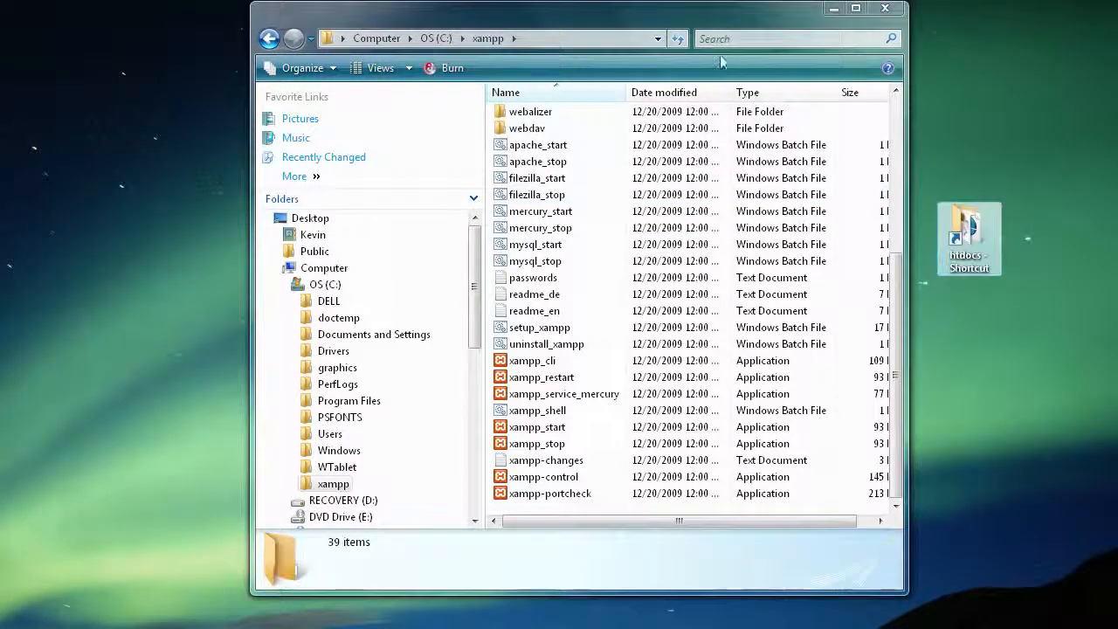
left_click_drag(596, 24, 438, 91)
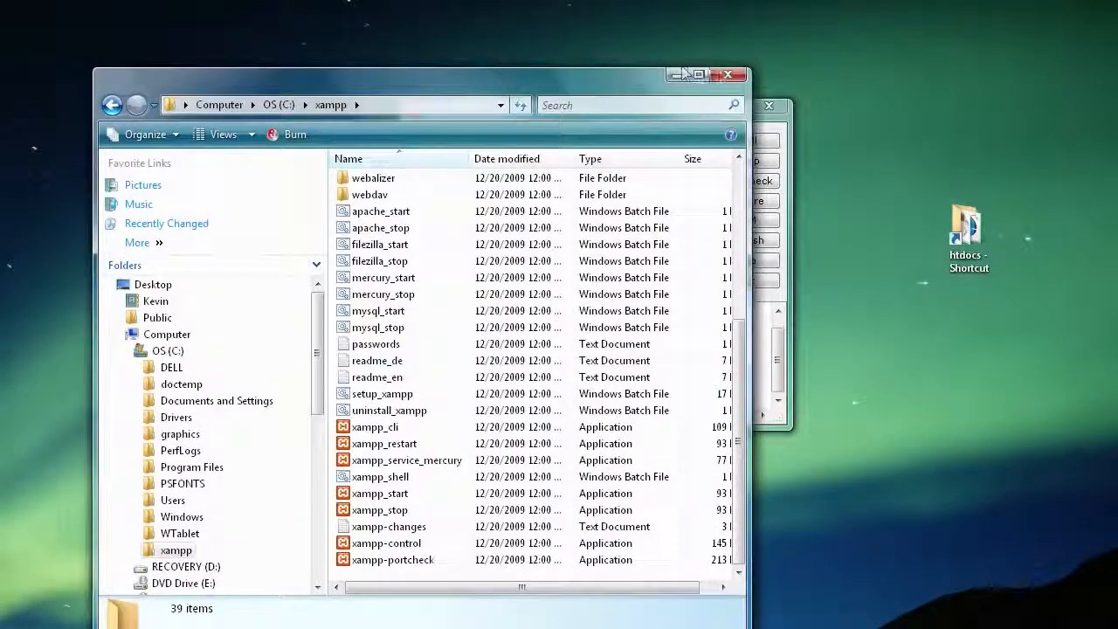
Step: Place the htdocs shortcut beside the Control Panel shortcut and rename it 'XAMPP Server'
left_click(670, 73)
left_click_drag(528, 110, 185, 55)
left_click(971, 240)
left_click_drag(983, 255, 756, 251)
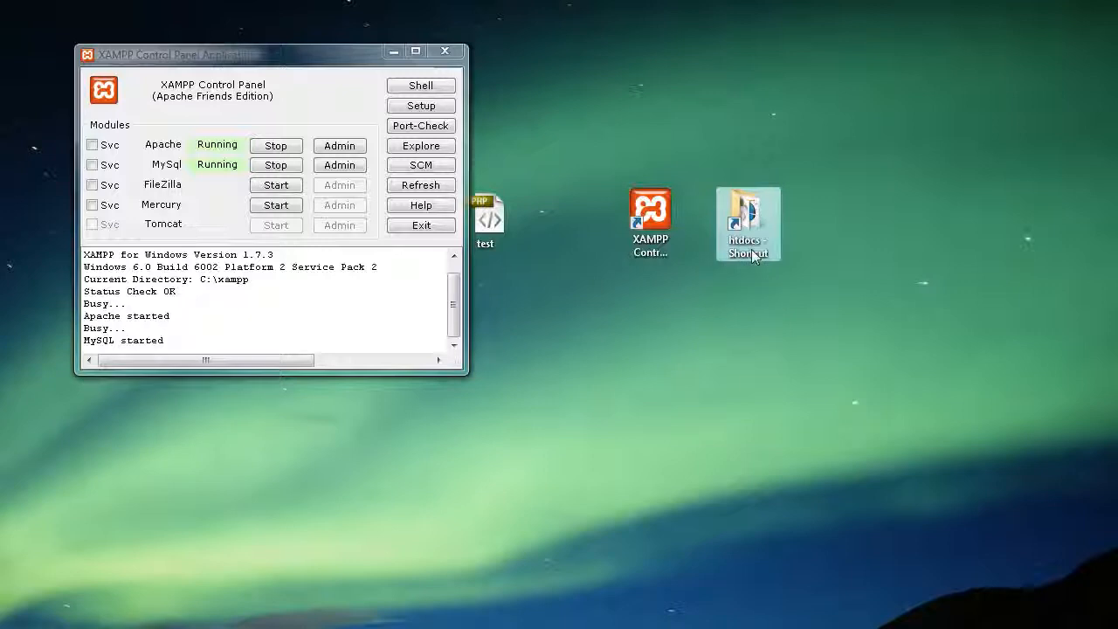
left_click(754, 251)
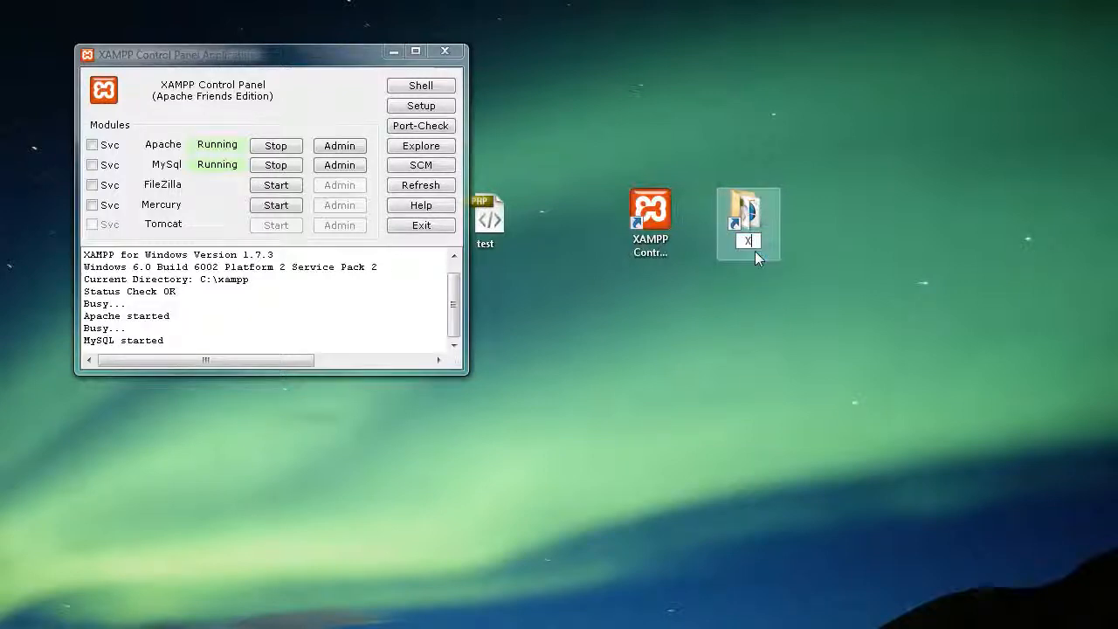
type("XAMPP Server")
key("Return")
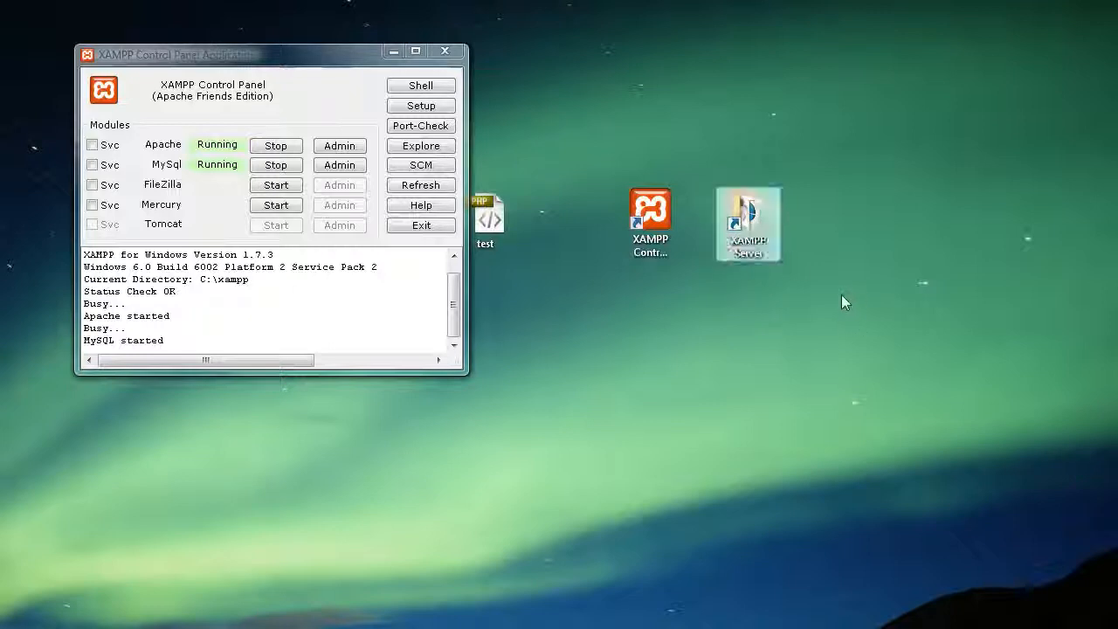
Step: Open the XAMPP Server shortcut to view htdocs and its index files
mouse_move(756, 212)
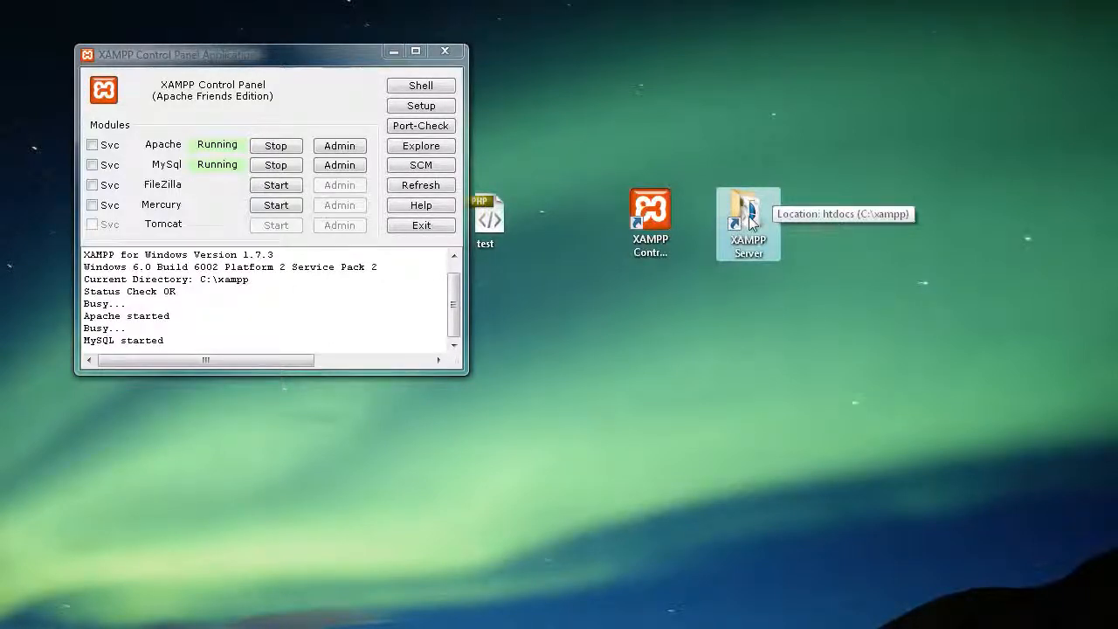
double_click(747, 218)
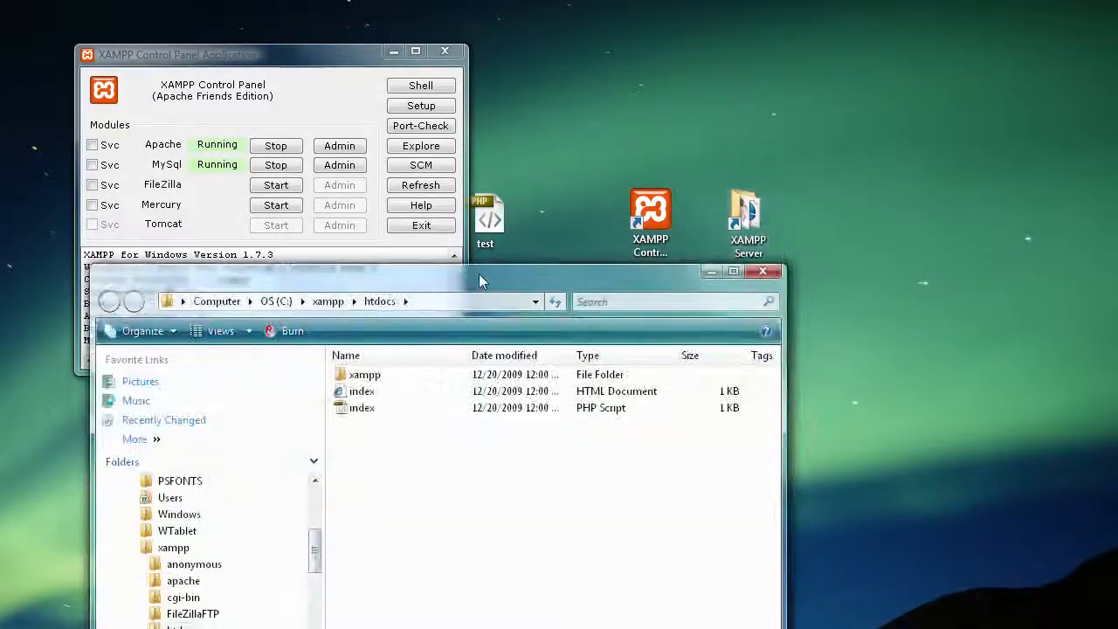
left_click_drag(488, 270, 578, 61)
left_click(456, 193)
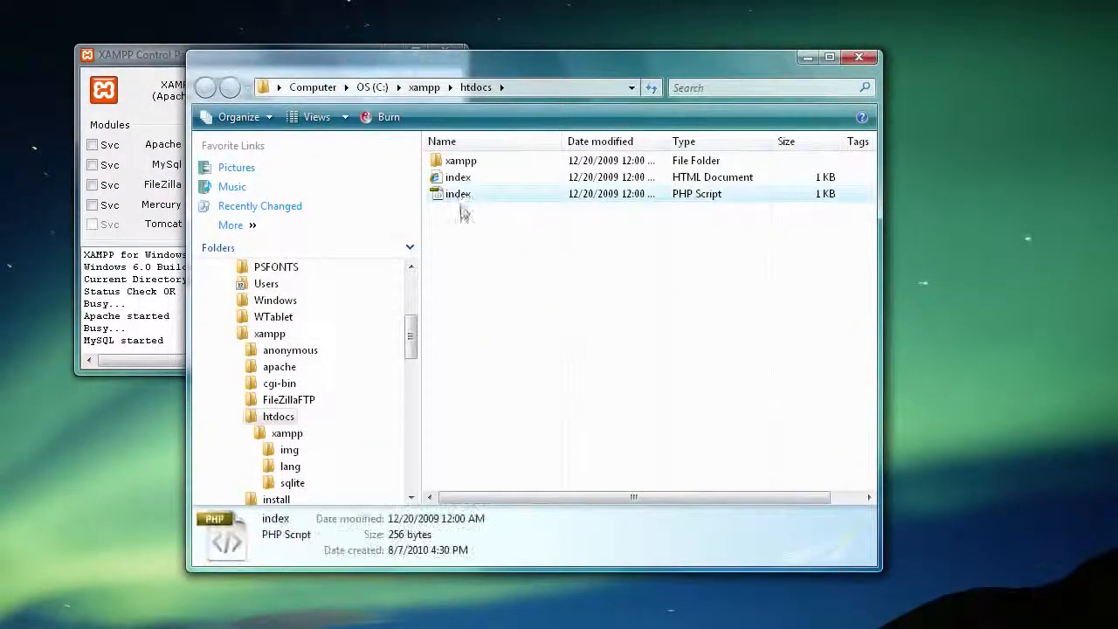
left_click(457, 178)
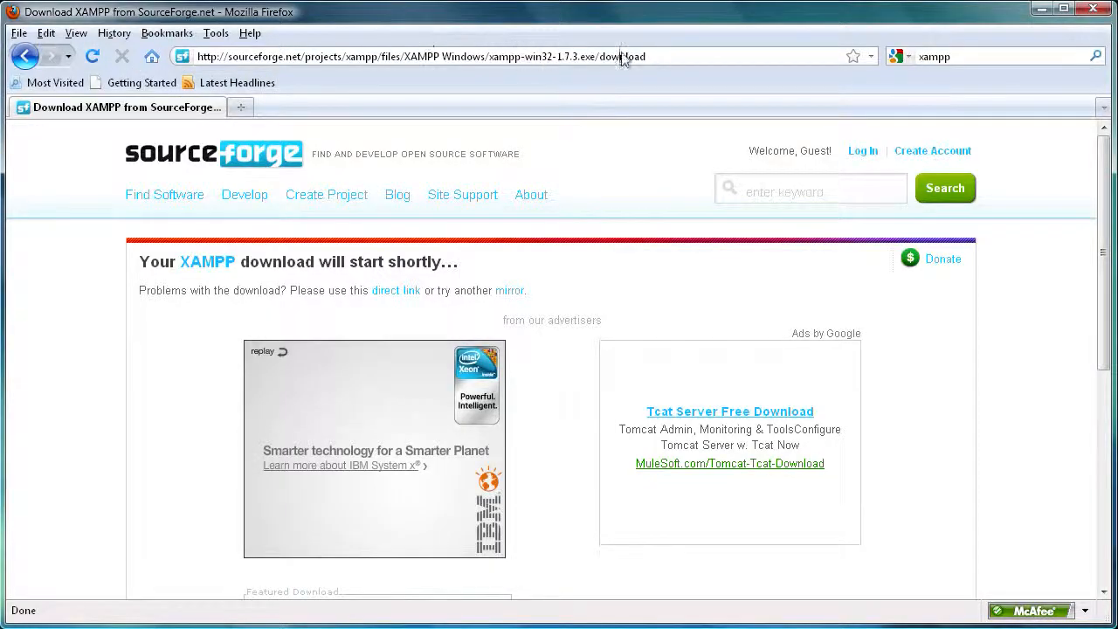
Step: Load localhost/ in Firefox and choose English on the XAMPP splash page
left_click(623, 57)
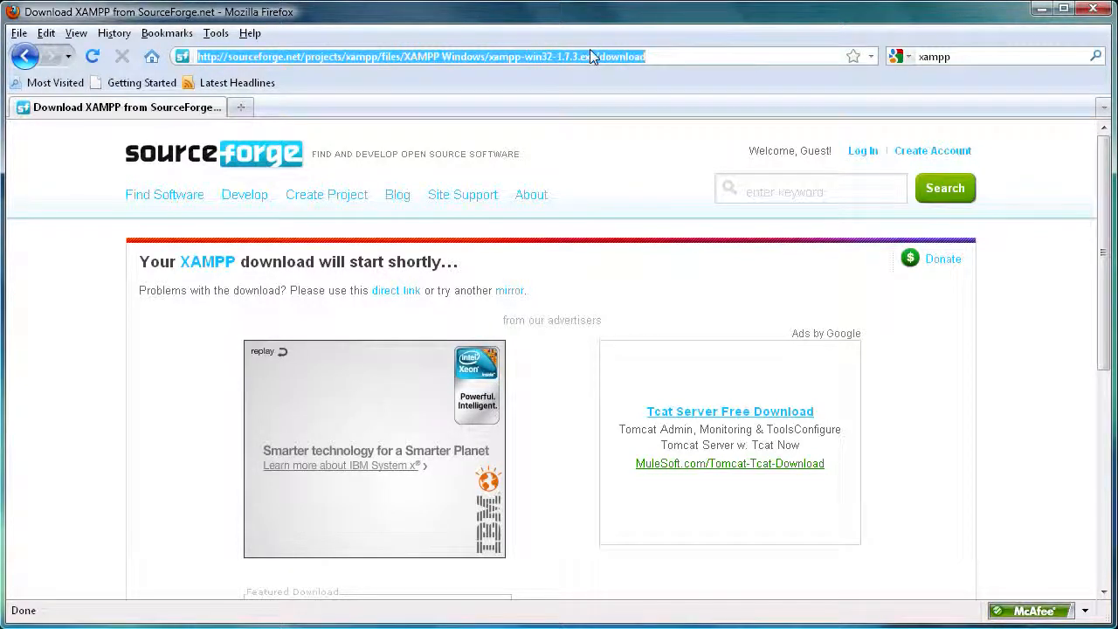
type("local")
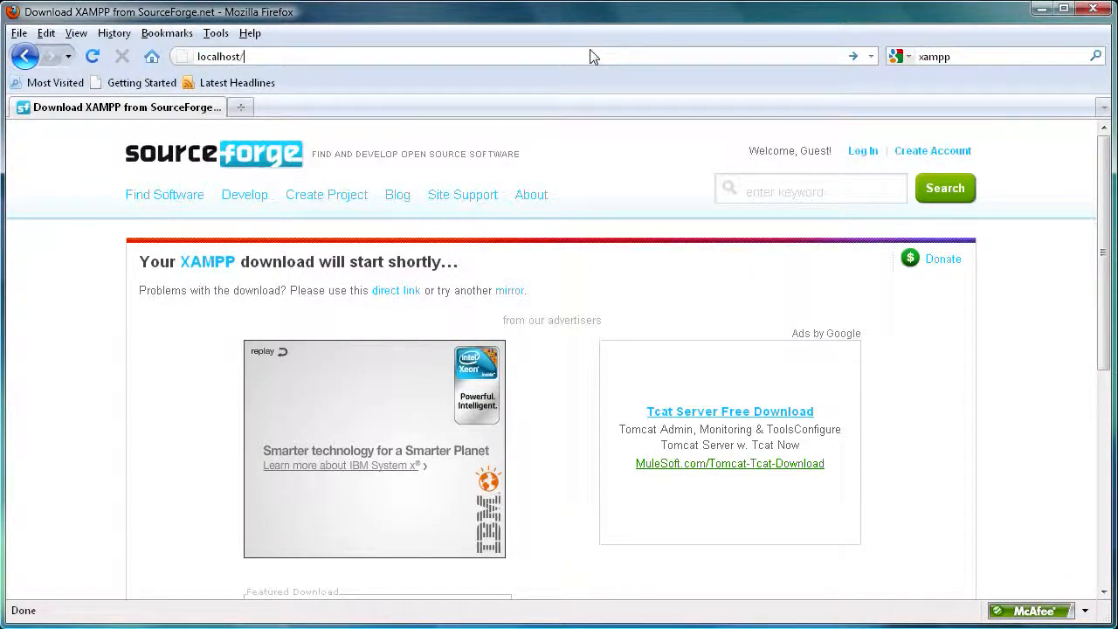
type("host/")
key("Return")
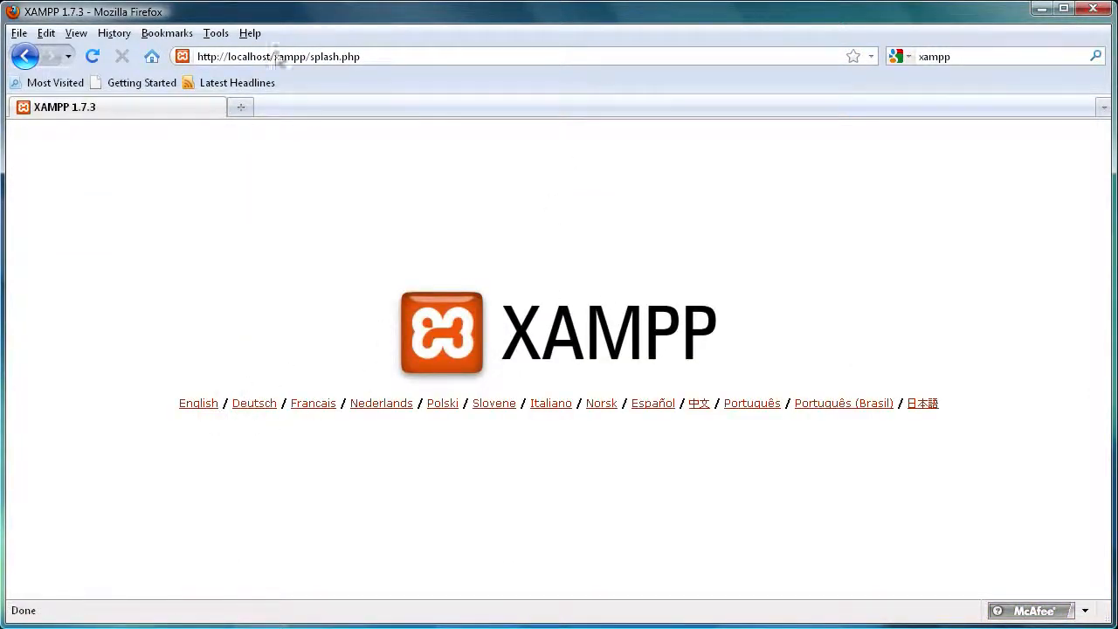
left_click(185, 406)
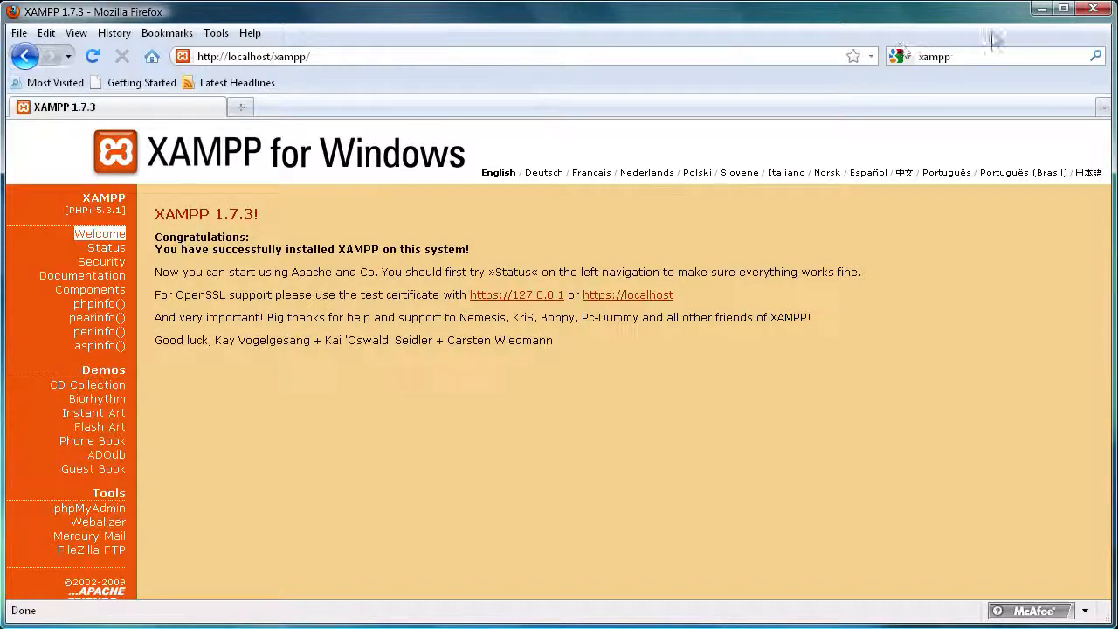
Step: Minimize Firefox and reposition the htdocs folder window
left_click(1041, 9)
left_click(443, 224)
left_click_drag(369, 70, 625, 245)
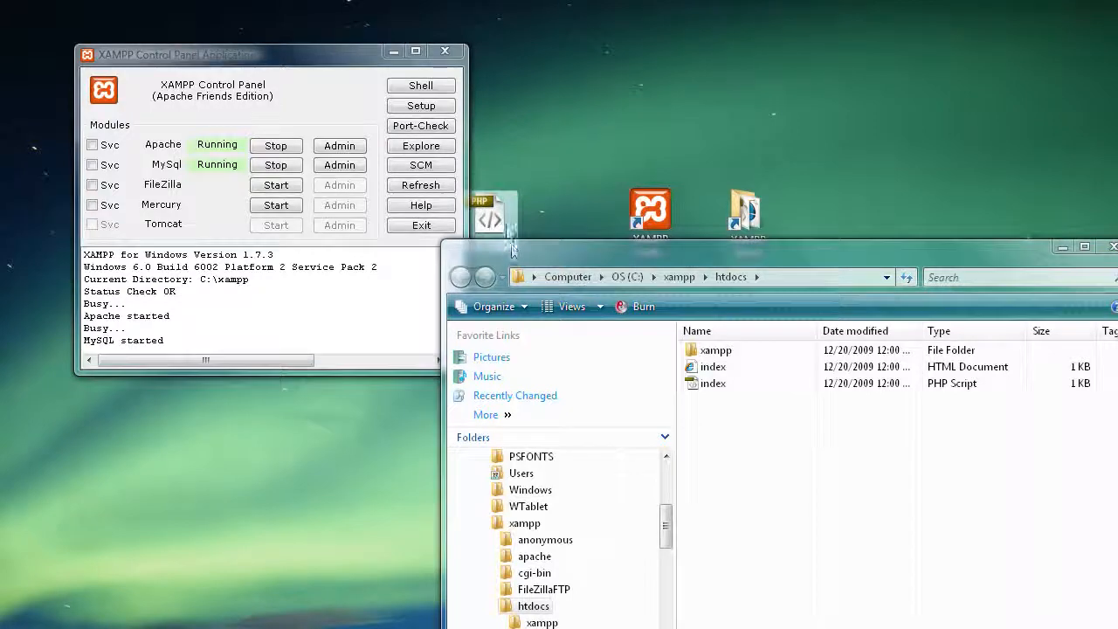
Step: Drag test.php from the desktop into C:\xampp\htdocs
left_click_drag(495, 209, 739, 412)
left_click_drag(692, 259, 413, 66)
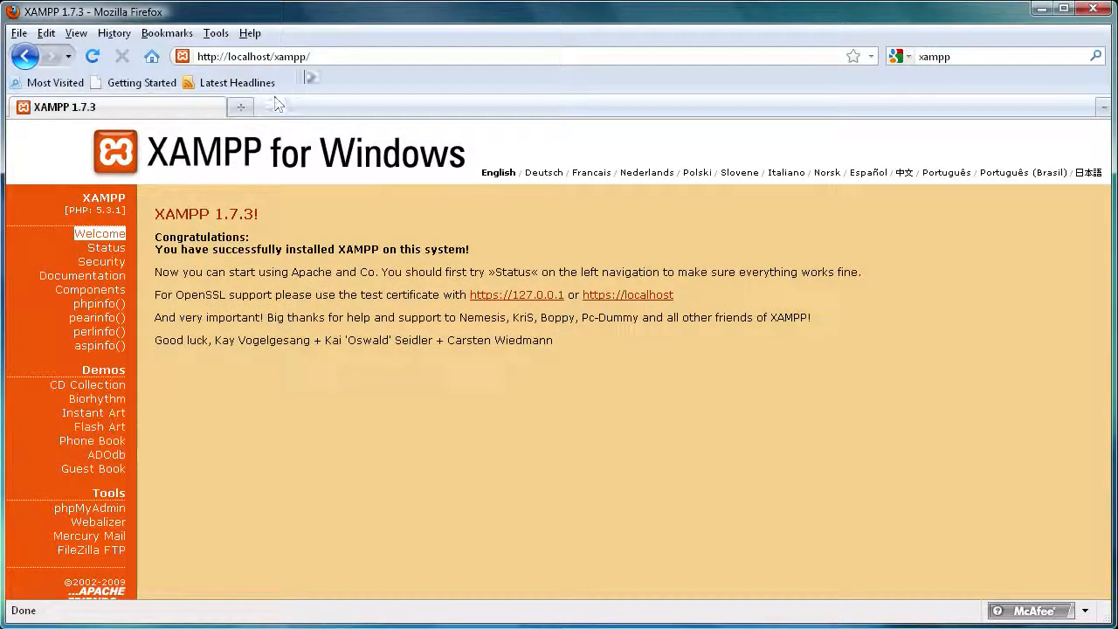
Step: Change the address from localhost/xampp/ to localhost/test.php and load the Congrats page
left_click(317, 59)
left_click(344, 58)
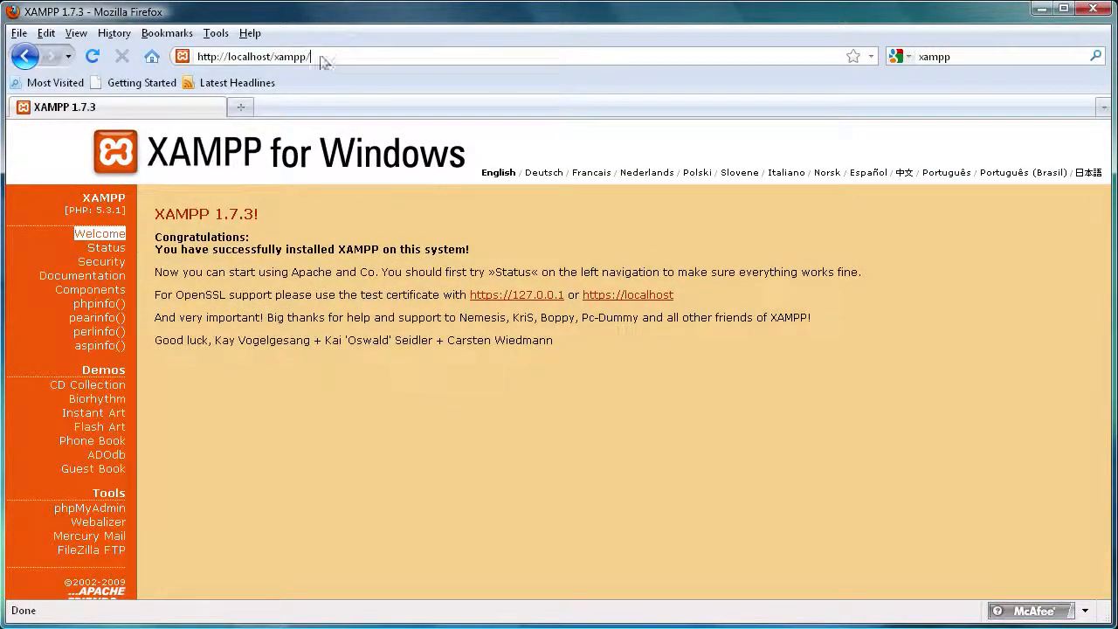
left_click_drag(325, 61, 273, 55)
key("BackSpace")
type("test.ph")
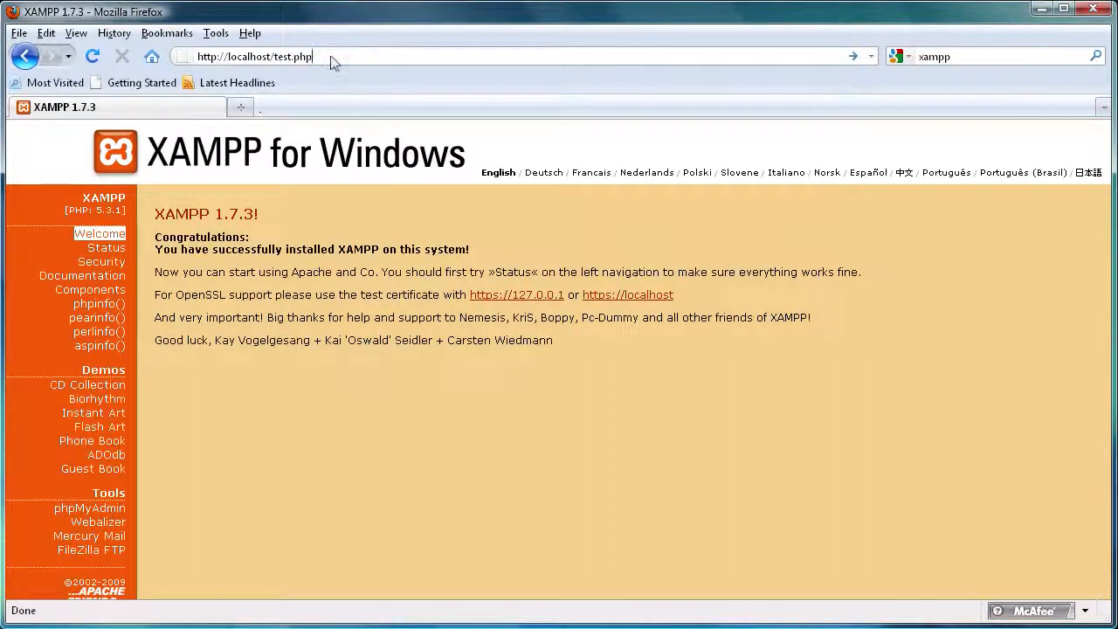
key("Return")
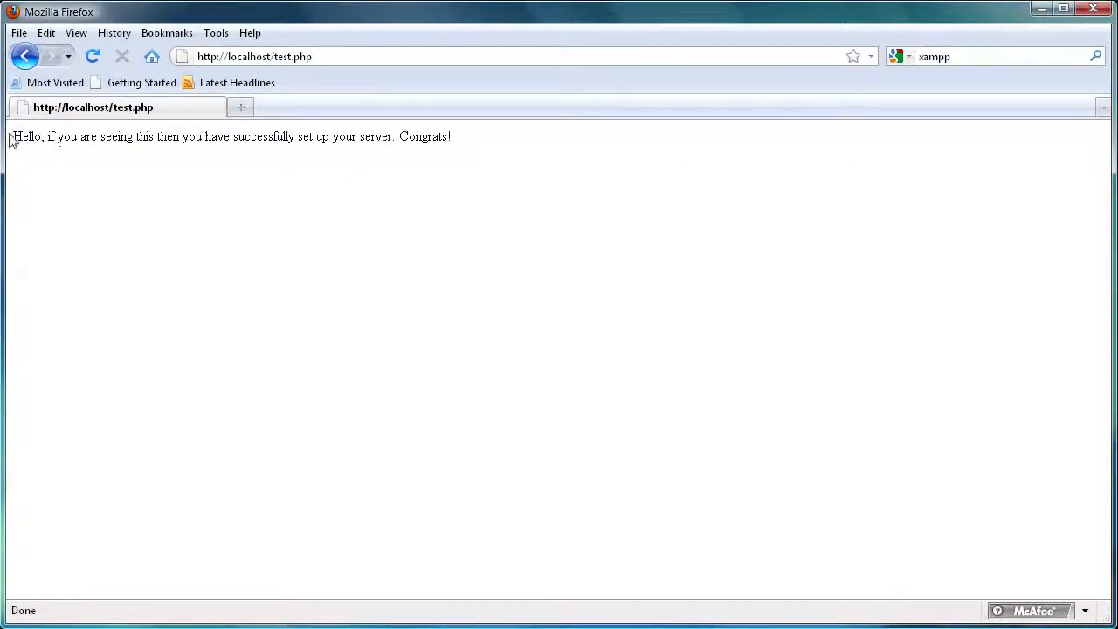
mouse_move(27, 139)
left_mouse_down()
mouse_move(479, 142)
mouse_move(7, 142)
left_mouse_up()
left_click(288, 193)
Step: Remove test.php from the end of the browser's address
left_click_drag(323, 59, 275, 56)
key("BackSpace")
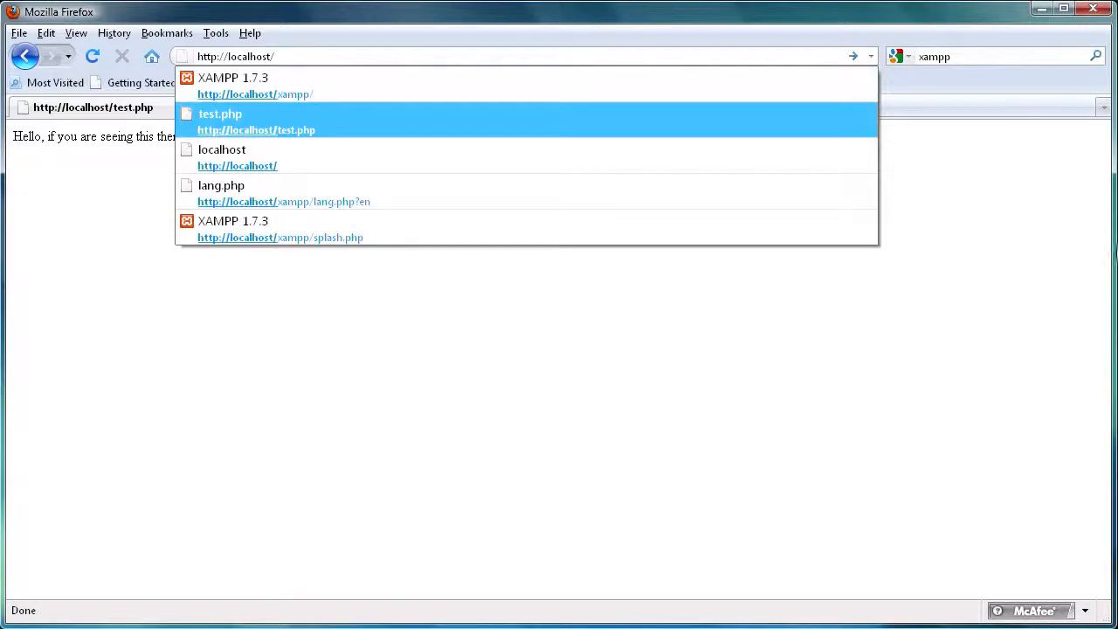
left_click(993, 238)
Step: Open the XAMPP Server htdocs folder from its desktop shortcut, check the files, then minimise it
left_click_drag(970, 16, 919, 314)
left_click(825, 57)
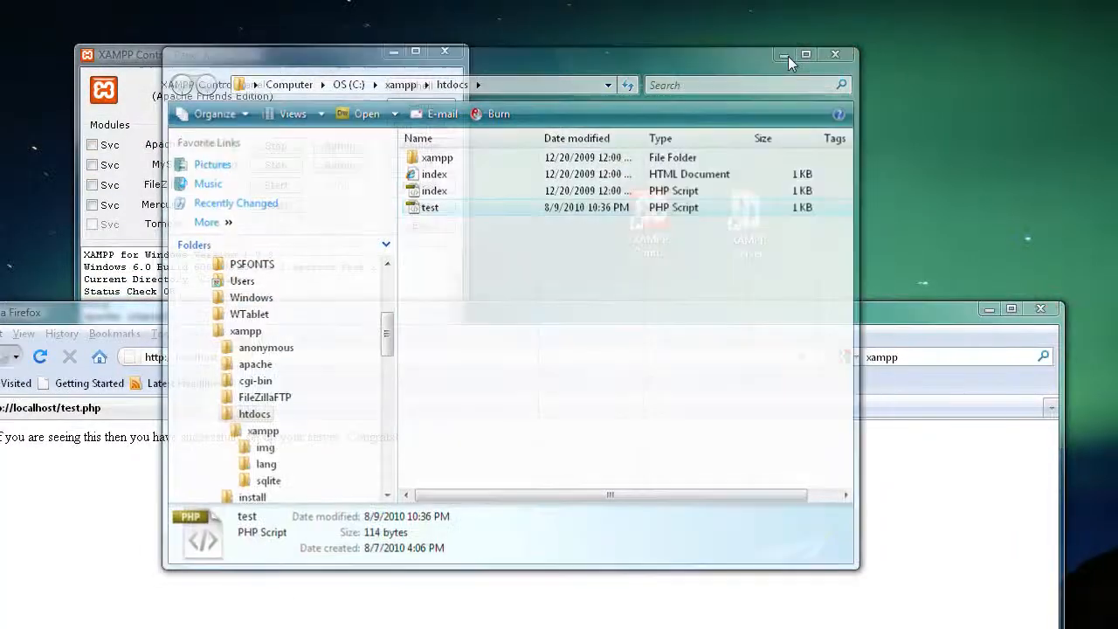
left_click(747, 214)
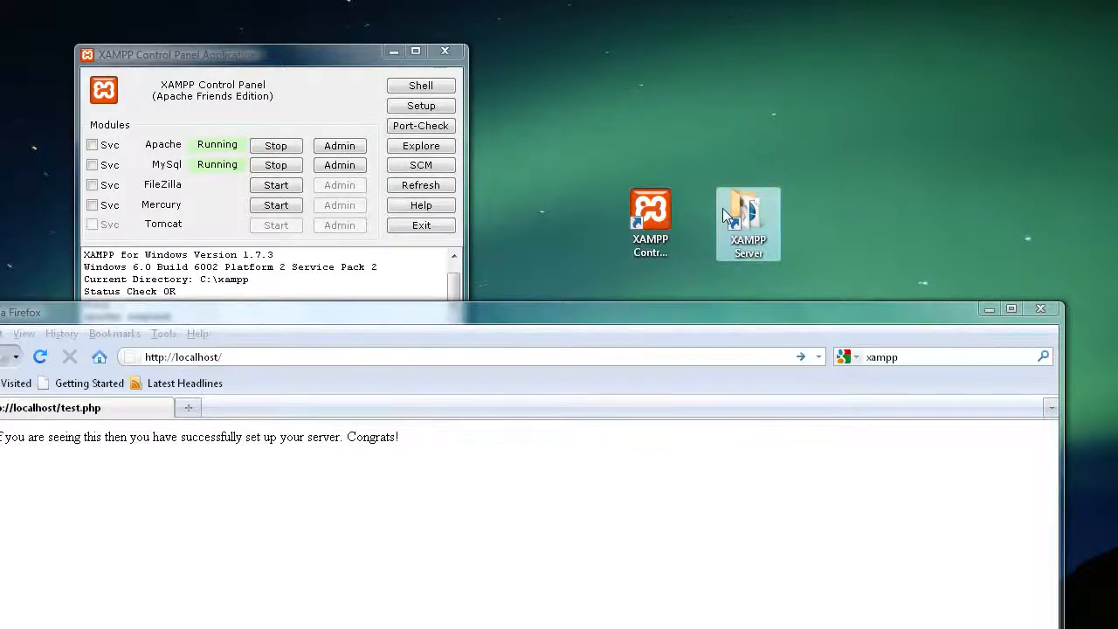
double_click(723, 216)
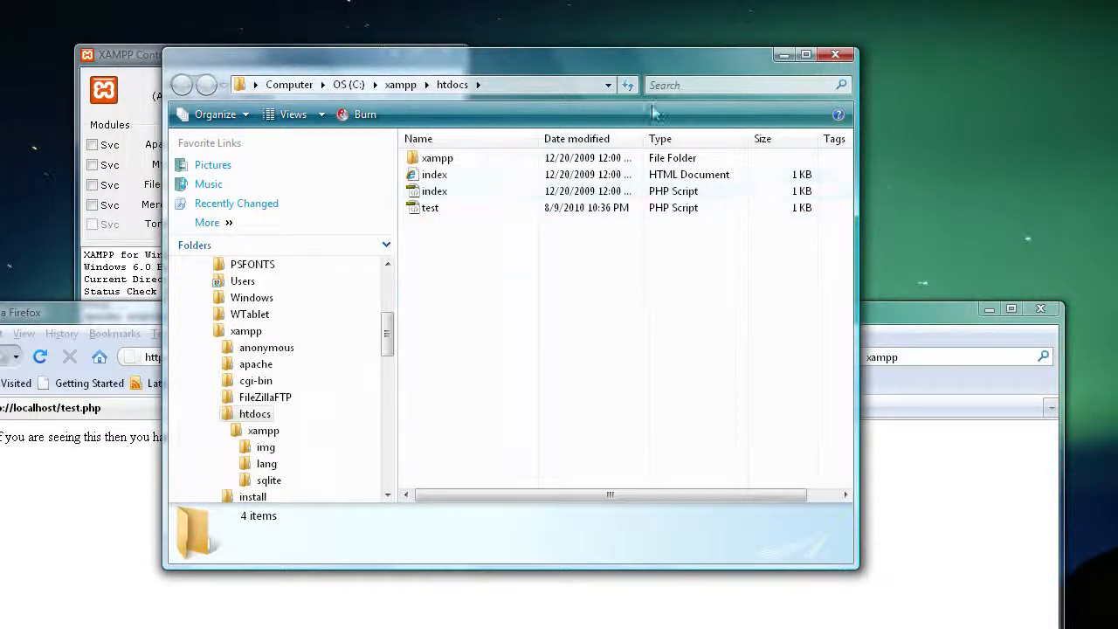
left_click(783, 54)
left_click_drag(495, 319, 549, 2)
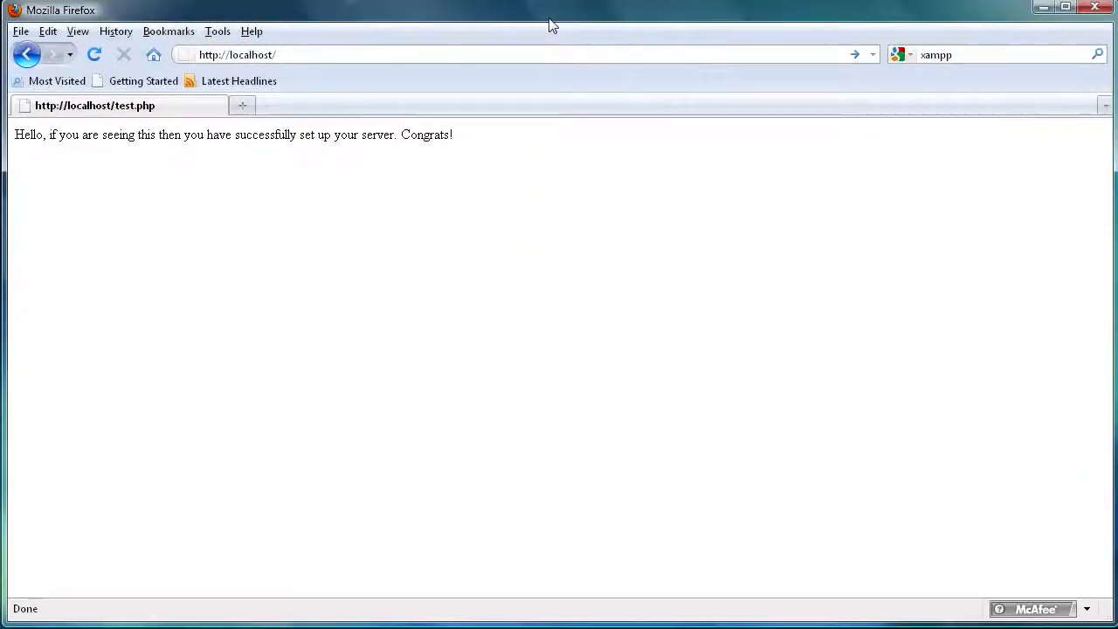
Step: Reload localhost, go to Security, and open the xamppsecurity.php console
left_click(329, 57)
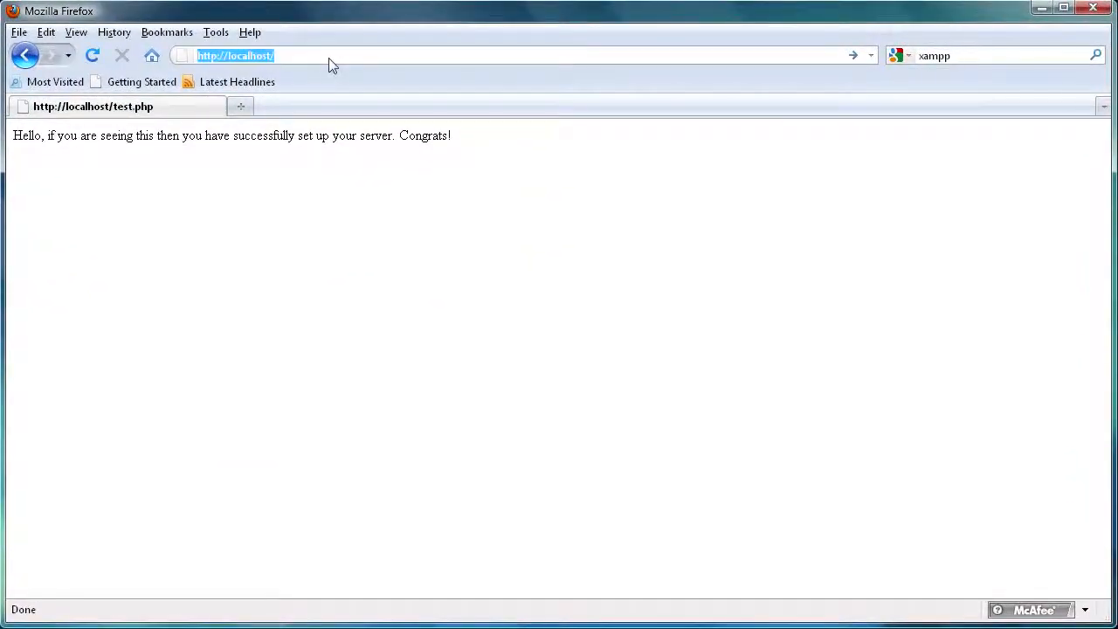
key("Return")
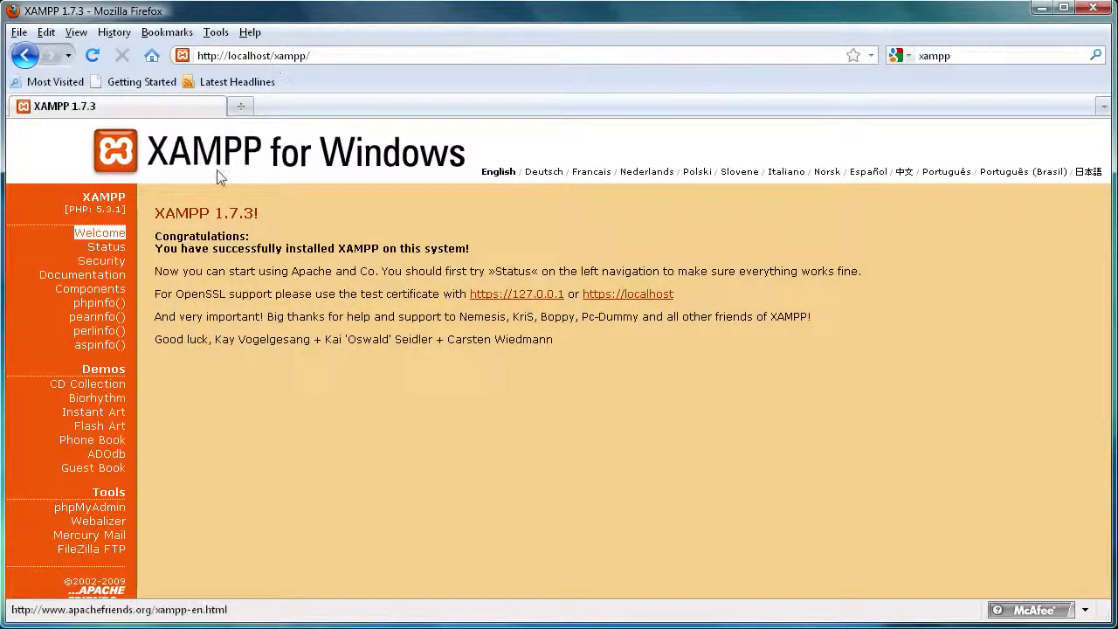
left_click(94, 262)
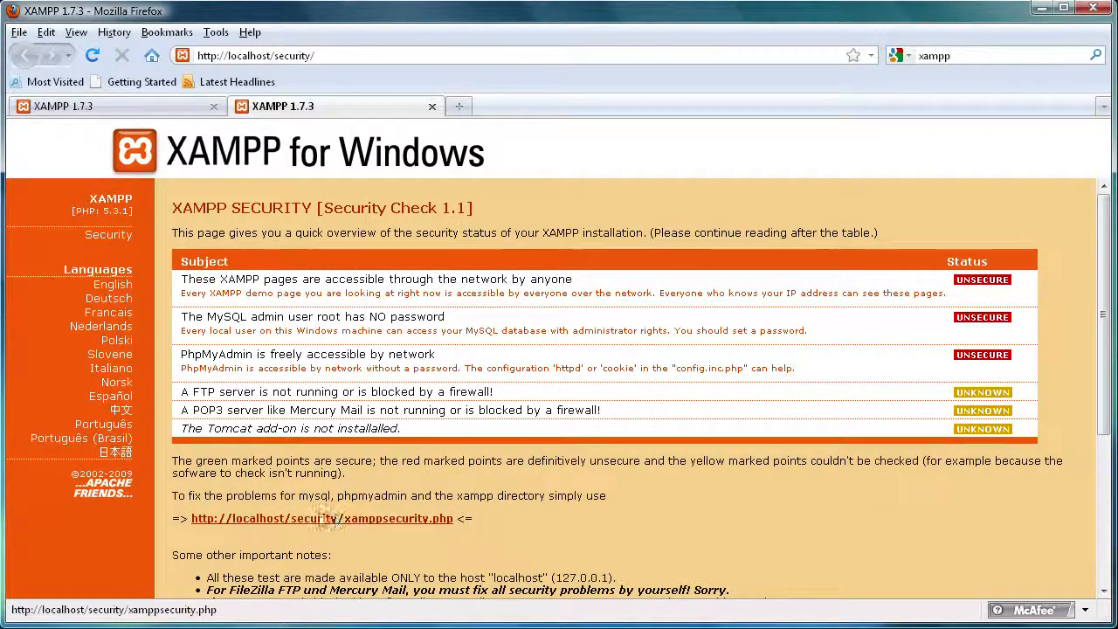
left_click(304, 517)
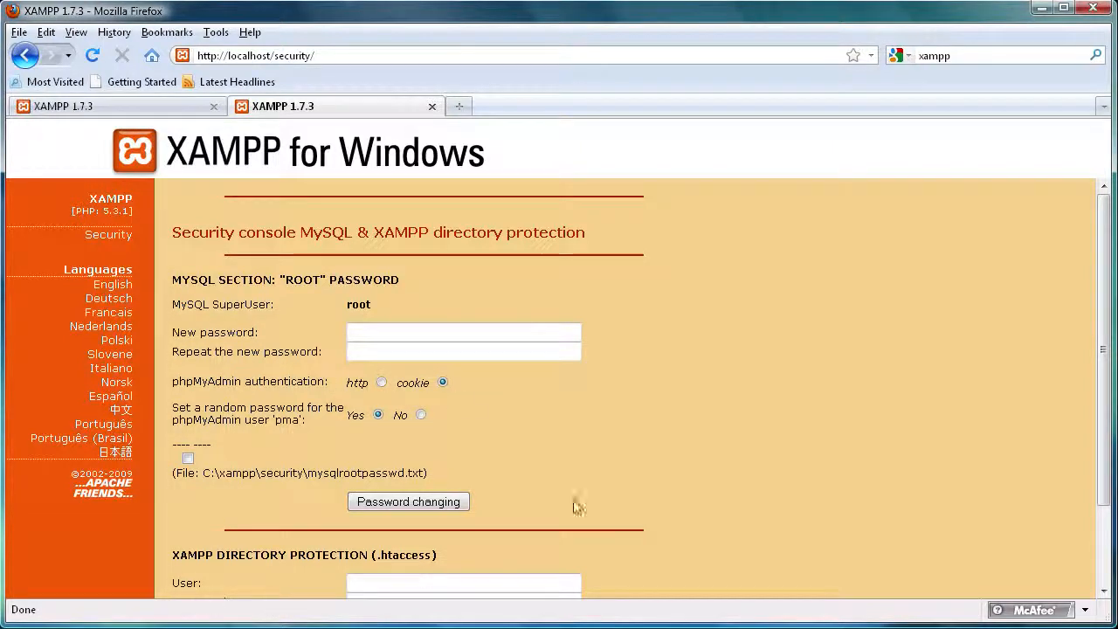
Step: Highlight the superuser name root in the MySQL password form
left_click_drag(371, 304, 288, 312)
left_click(250, 307)
left_click_drag(349, 307, 367, 305)
left_click(370, 304)
left_click_drag(371, 305, 330, 304)
left_click(378, 304)
Step: Enter the new root password twice, submit it, and close the security tab
left_click(367, 331)
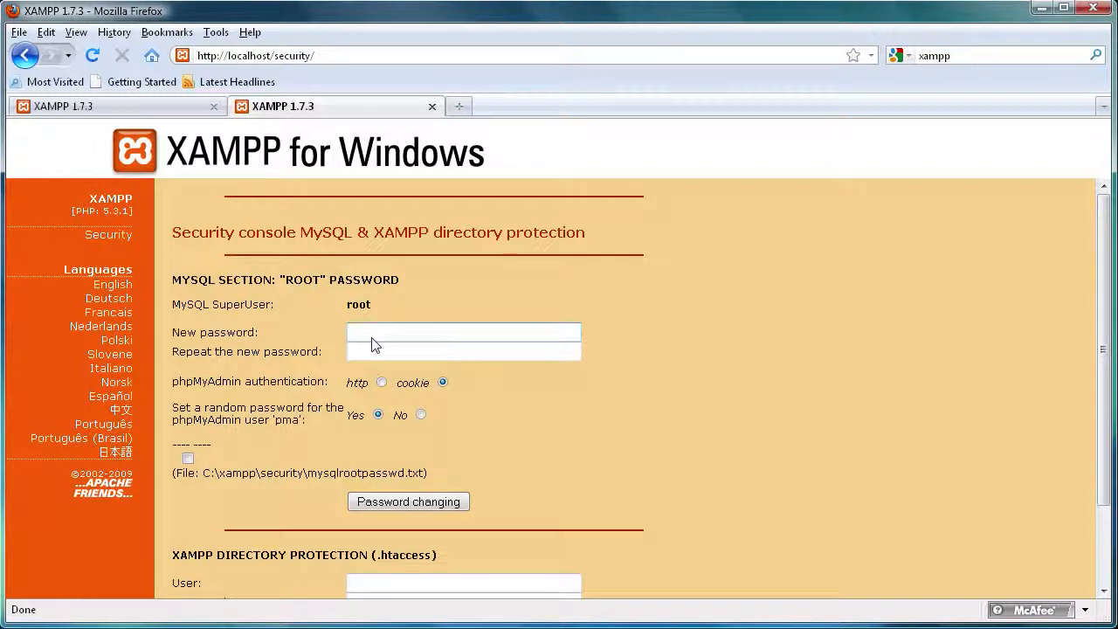
type("*******")
left_click(380, 352)
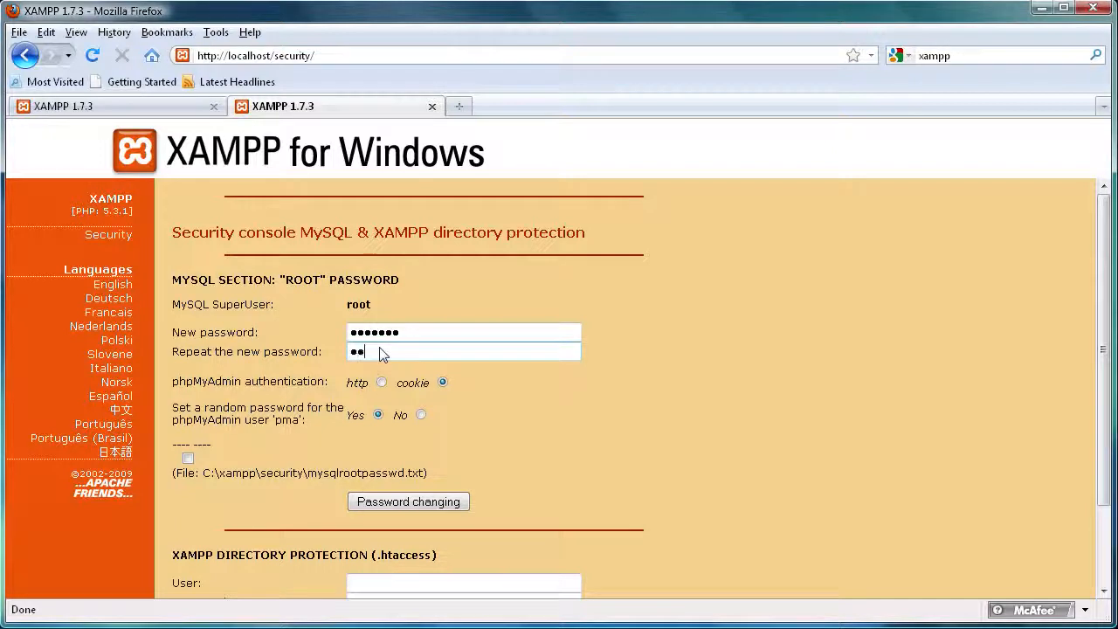
left_click(400, 506)
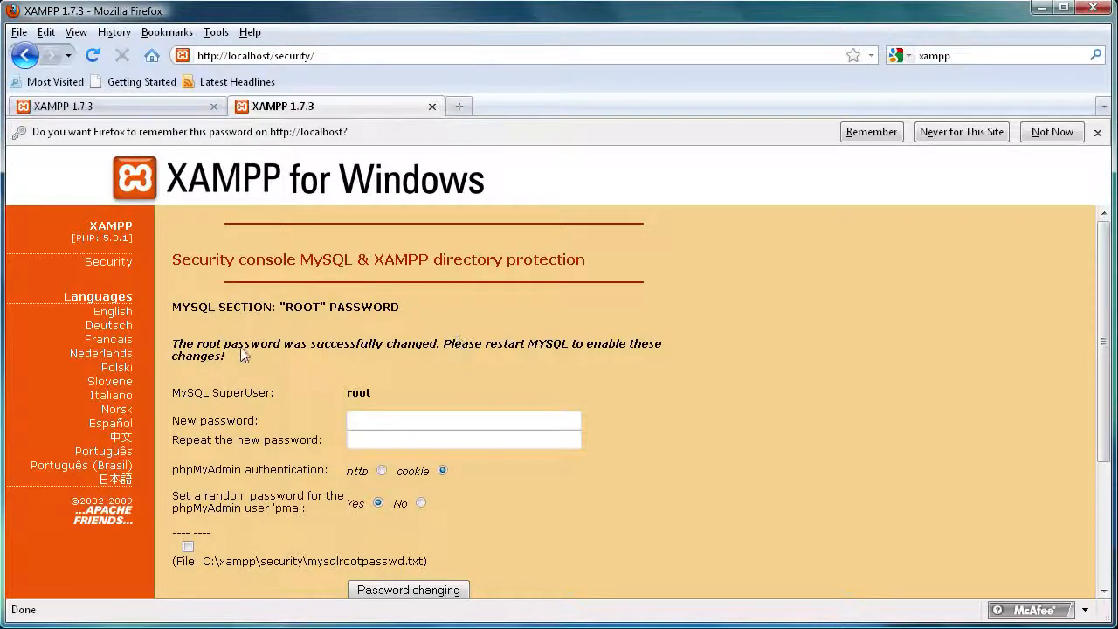
left_click(431, 107)
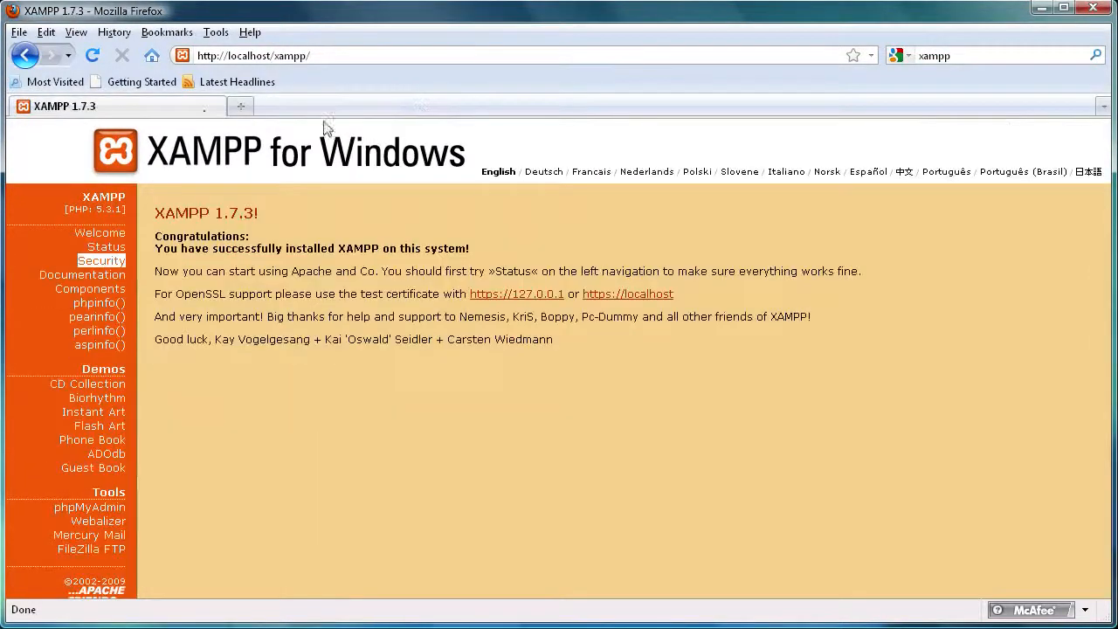
Step: Stop Apache and MySQL in the XAMPP Control Panel and exit it
left_click(1041, 8)
left_click_drag(296, 63, 613, 102)
left_click(591, 184)
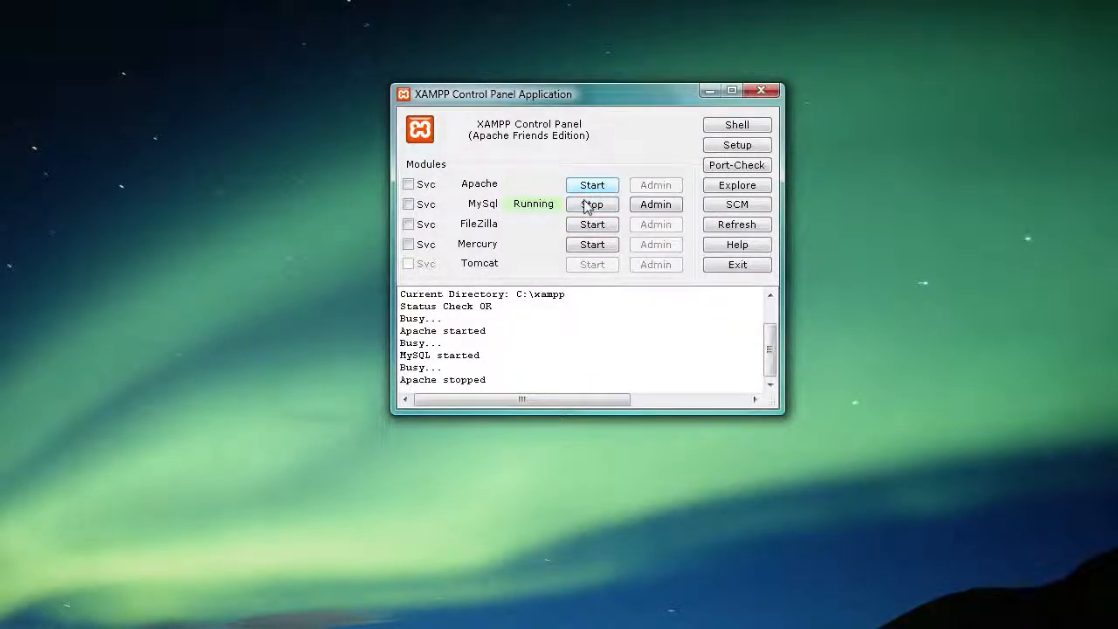
left_click(589, 203)
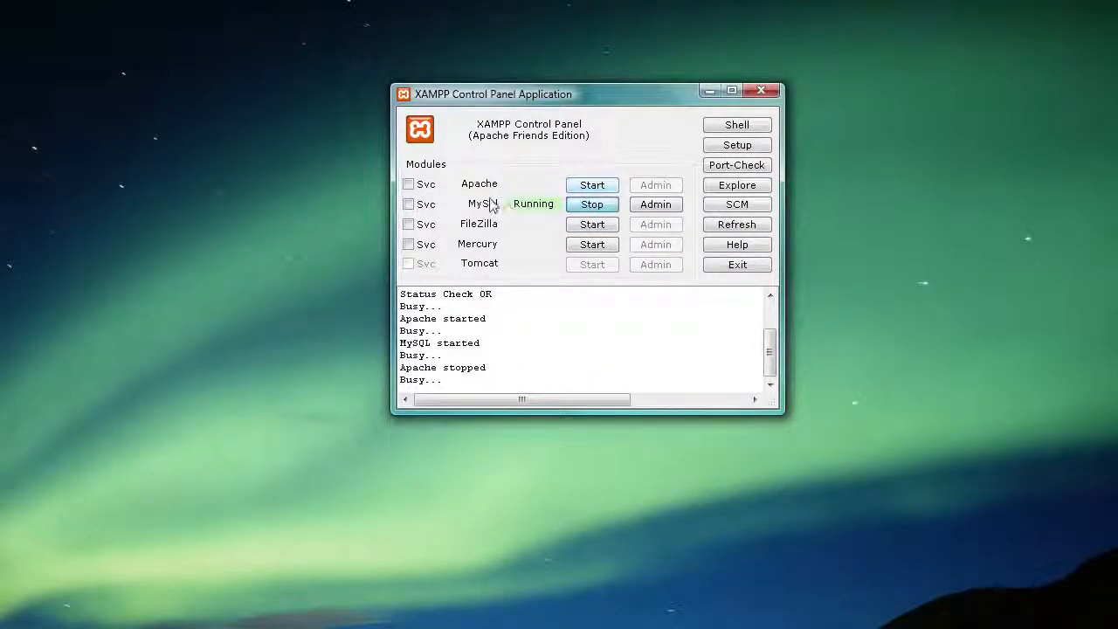
left_click(756, 92)
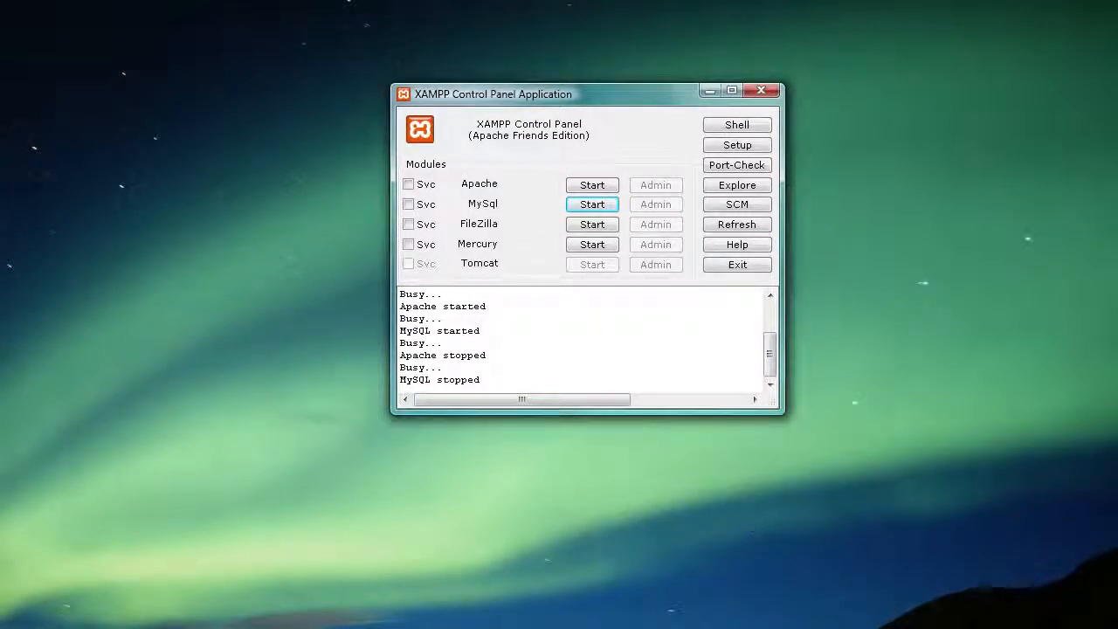
left_click(739, 265)
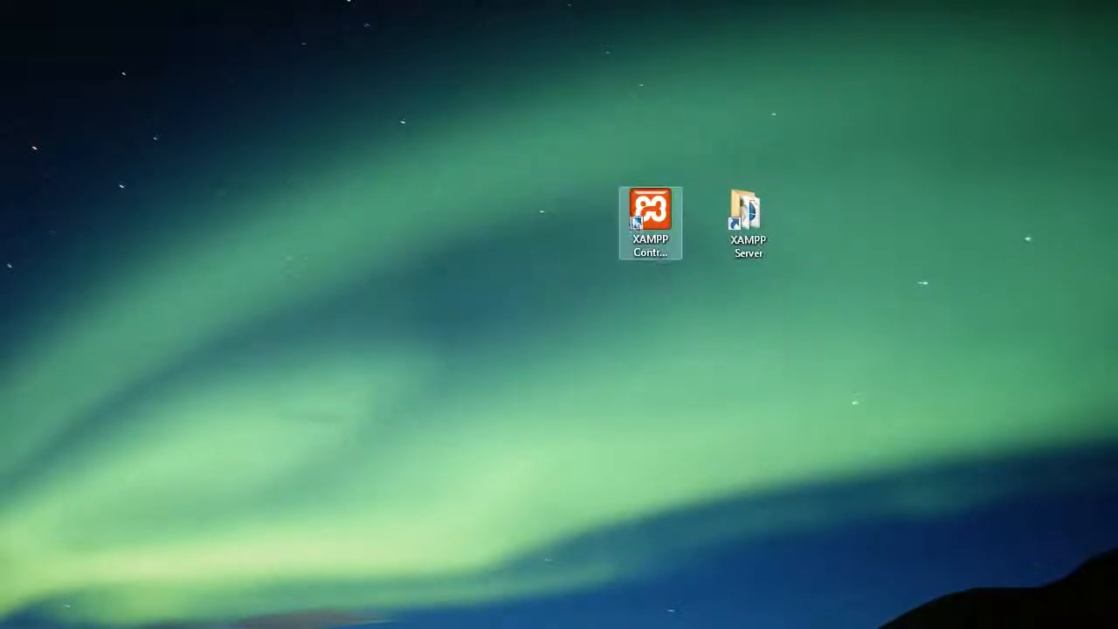
Step: Relaunch the XAMPP Control Panel, start Apache and MySQL, and return to Firefox
double_click(635, 223)
left_click_drag(741, 569, 407, 160)
left_click_drag(821, 570, 453, 119)
left_click(557, 206)
left_click(557, 225)
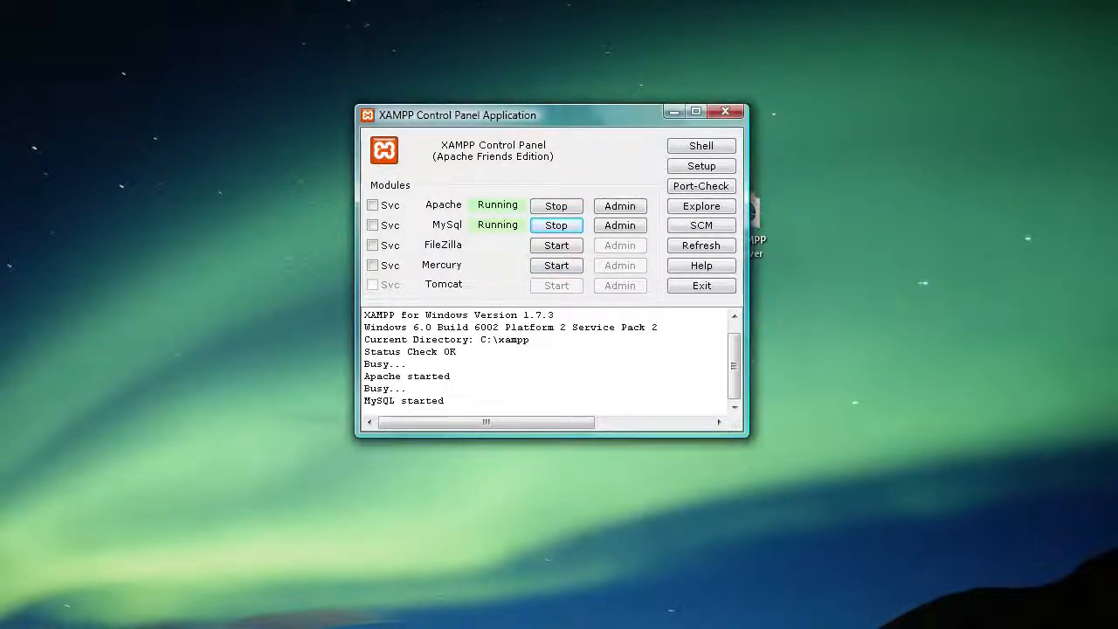
left_click(254, 628)
left_click(337, 58)
left_click(340, 59)
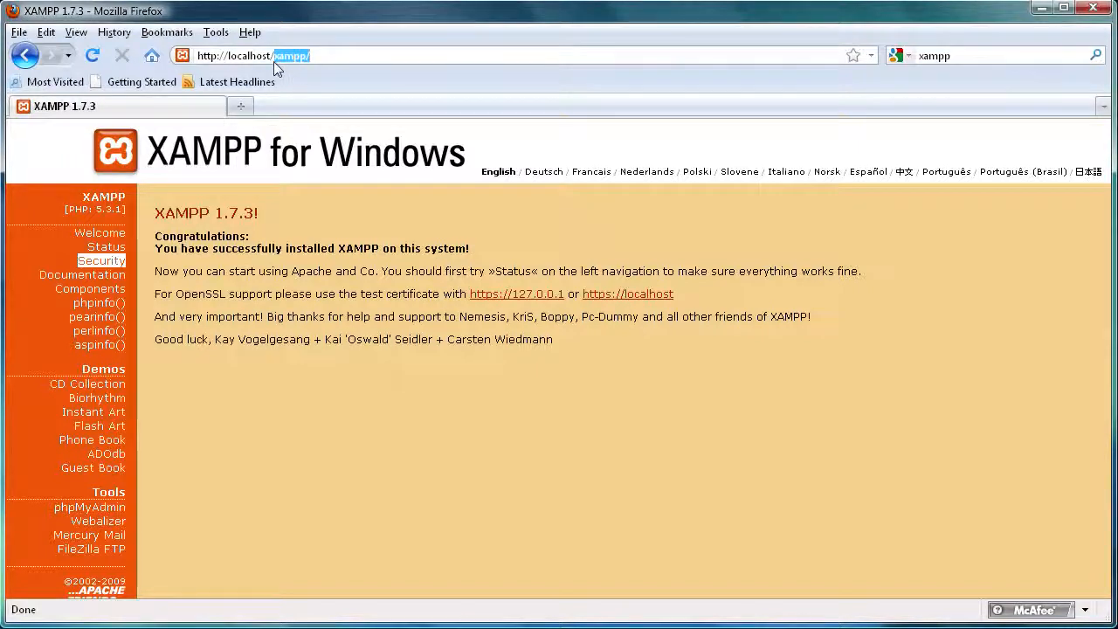
Step: Open localhost/phpmyadmin and log in as root with the new password
type("phpmyadmin")
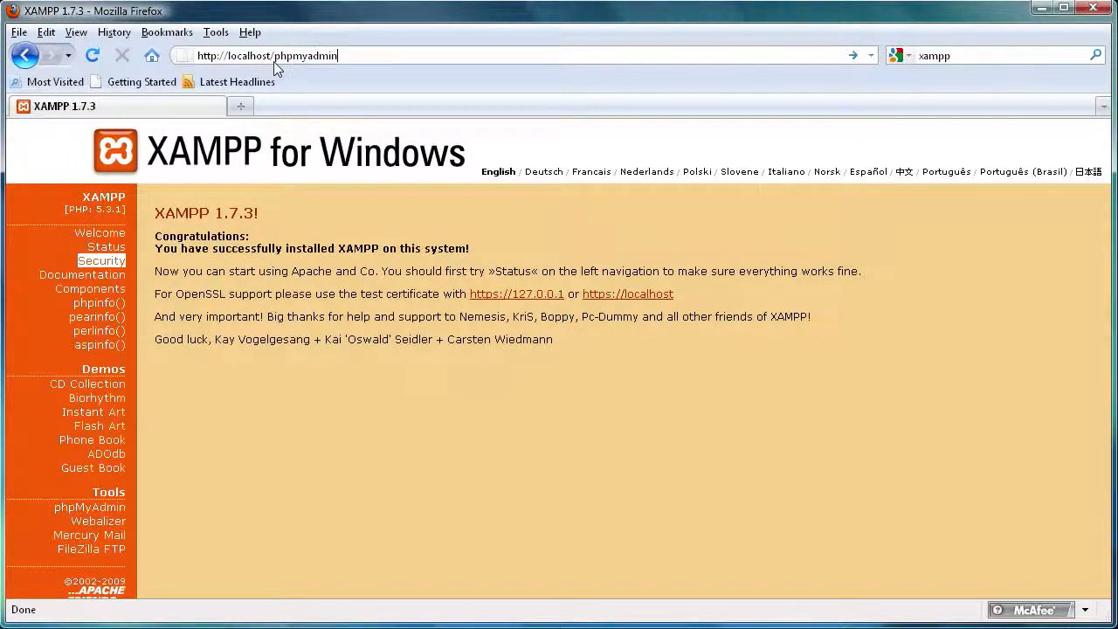
key("Return")
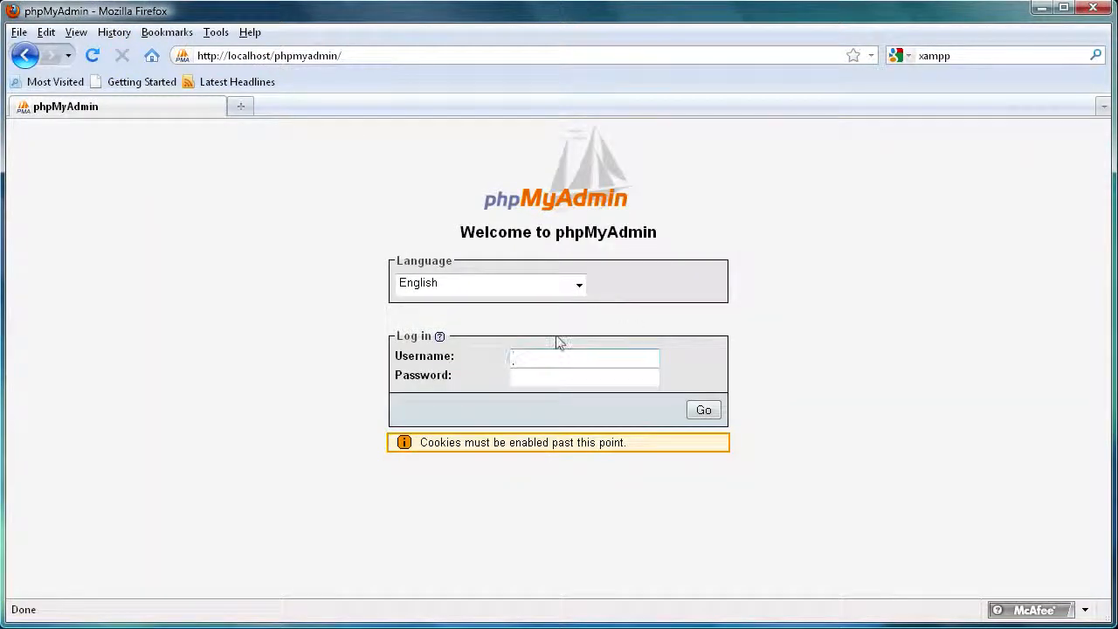
type("root")
left_click(536, 379)
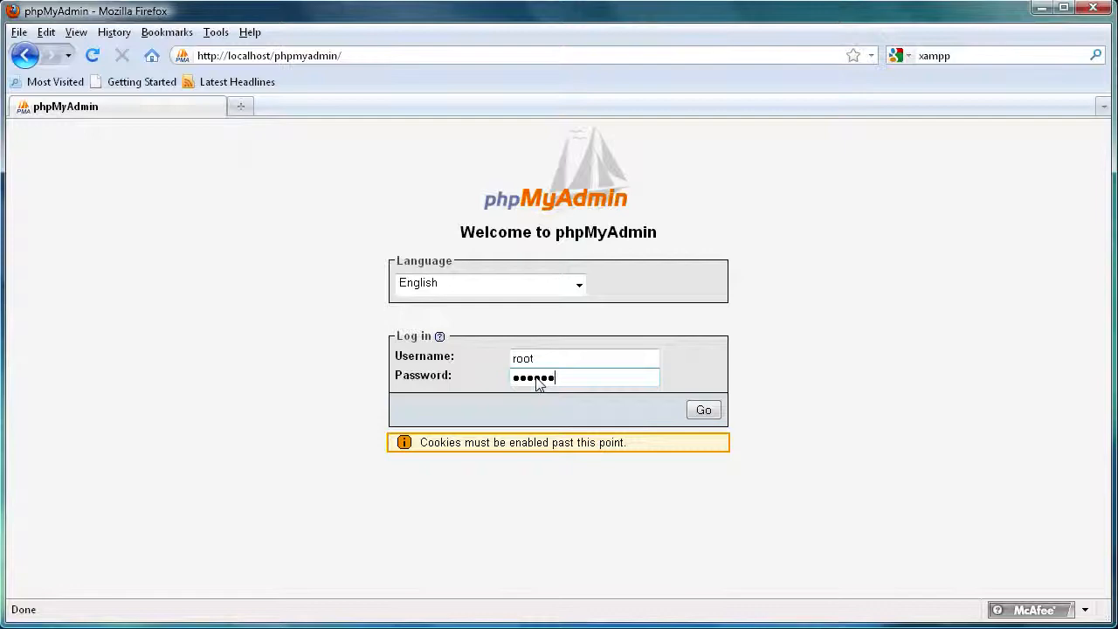
left_click(704, 410)
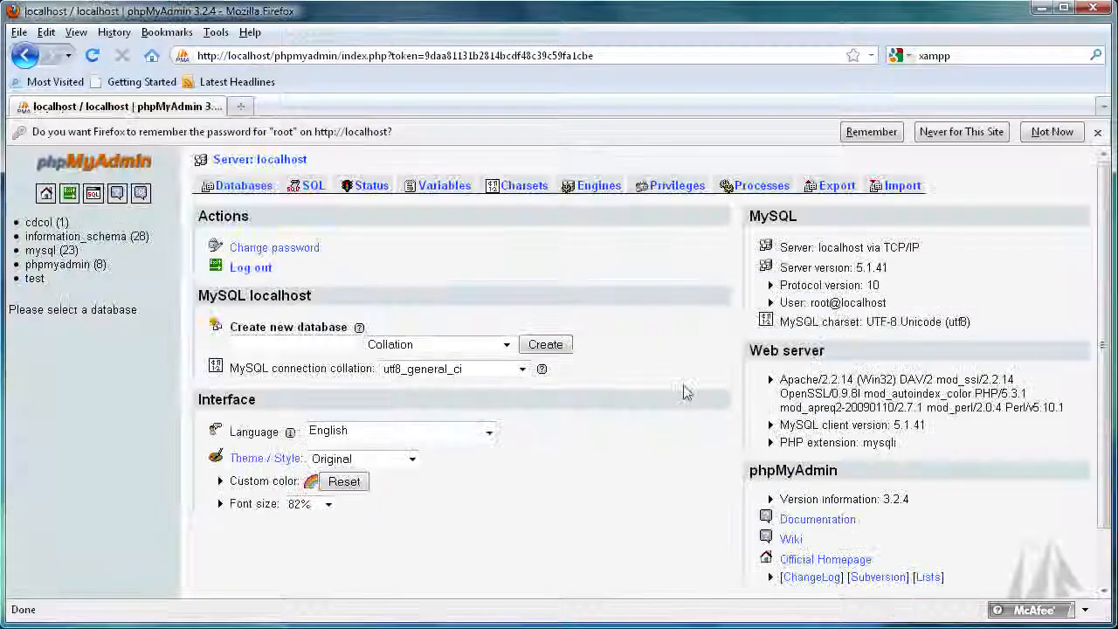